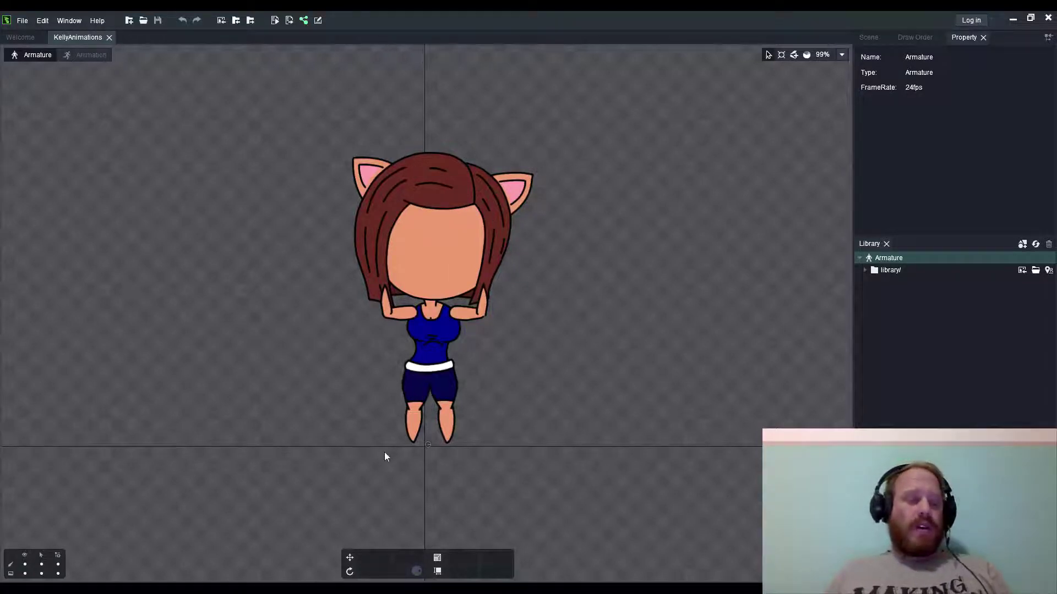
Step: Select the head and review the slot draw order in the Draw Order tab
{"action": "left_click", "coordinate": [408, 242]}
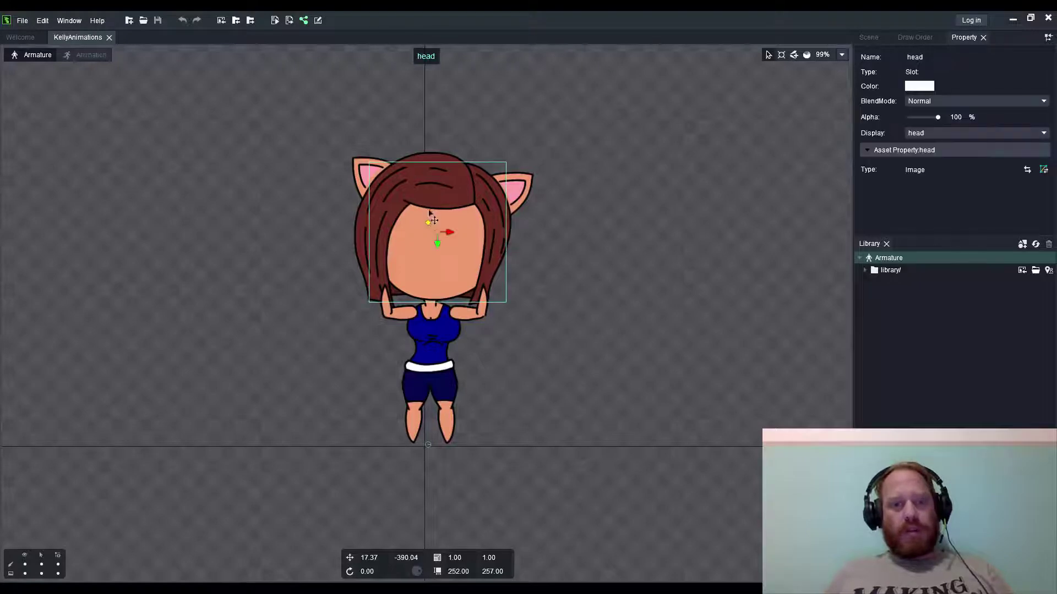
{"action": "left_click", "coordinate": [927, 41]}
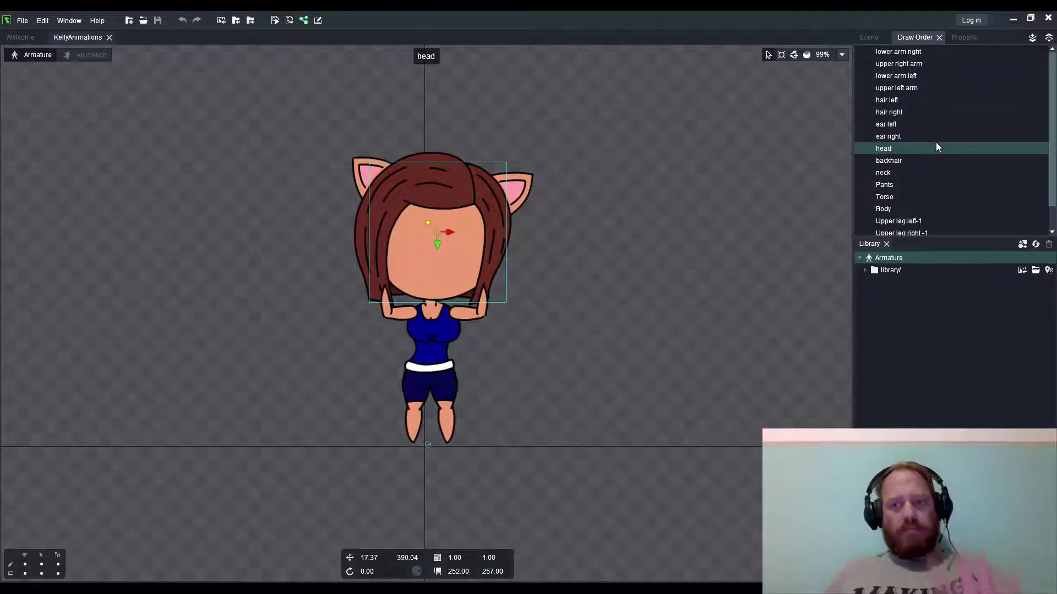
{"action": "left_click", "coordinate": [870, 37]}
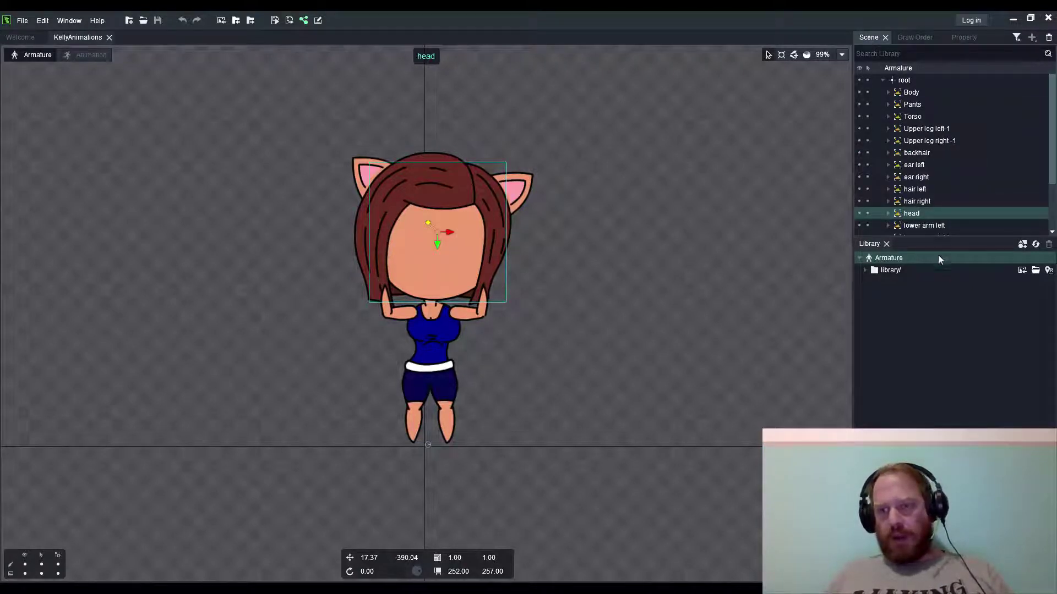
Step: Enlarge the Scene hierarchy to list every part, then step from Body through to the head
{"action": "left_click_drag", "start_coordinate": [912, 236], "coordinate": [922, 363]}
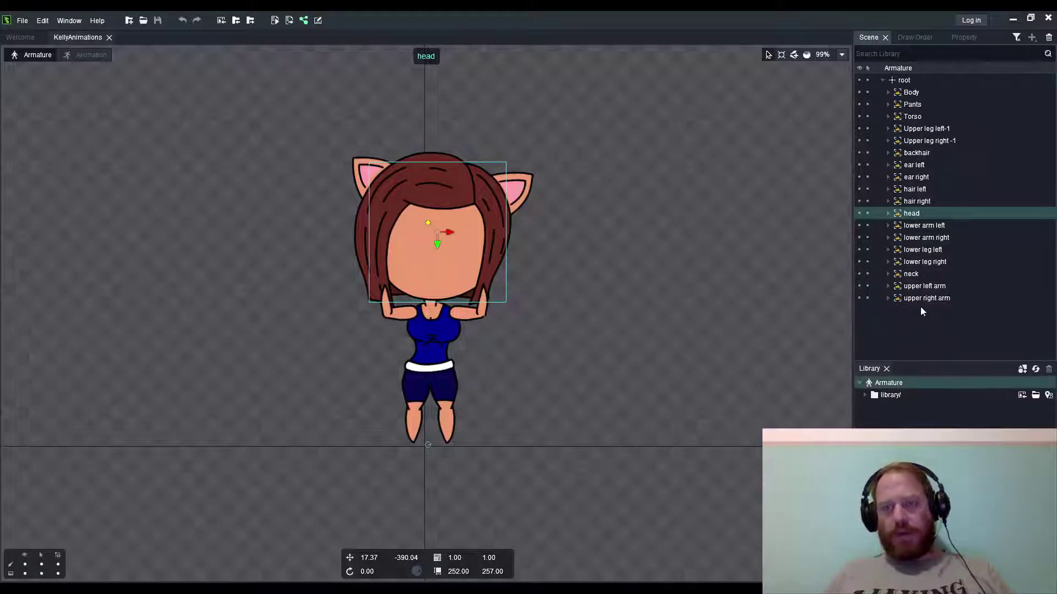
{"action": "left_click", "coordinate": [911, 93]}
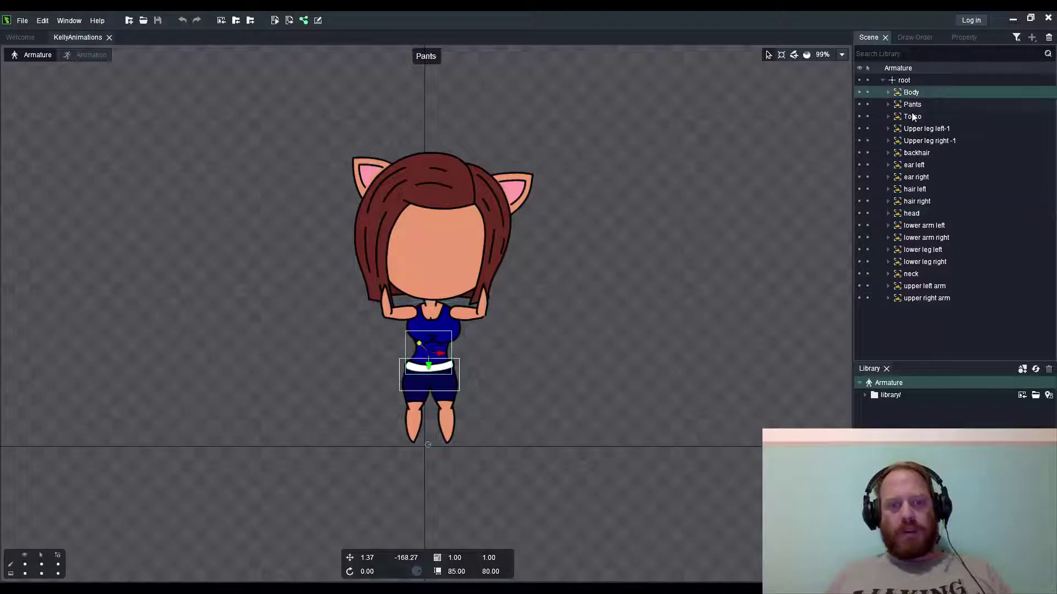
{"action": "left_click", "coordinate": [918, 129]}
{"action": "left_click", "coordinate": [927, 176]}
{"action": "left_click", "coordinate": [926, 215]}
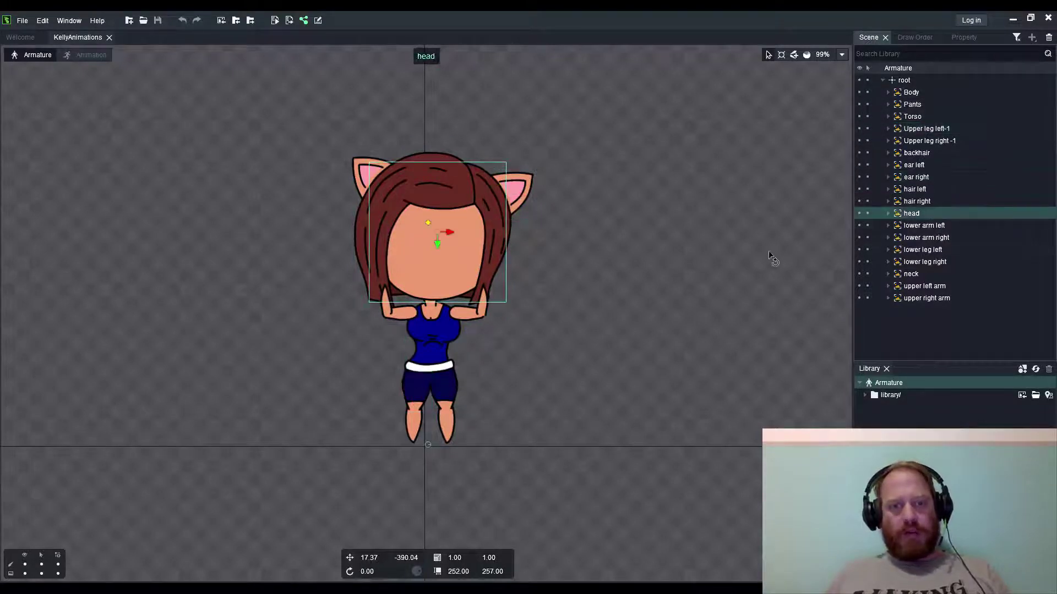
Step: Zoom the canvas to 191% on the torso and legs, then pick the root bone with Create Bone
{"action": "left_click", "coordinate": [495, 346]}
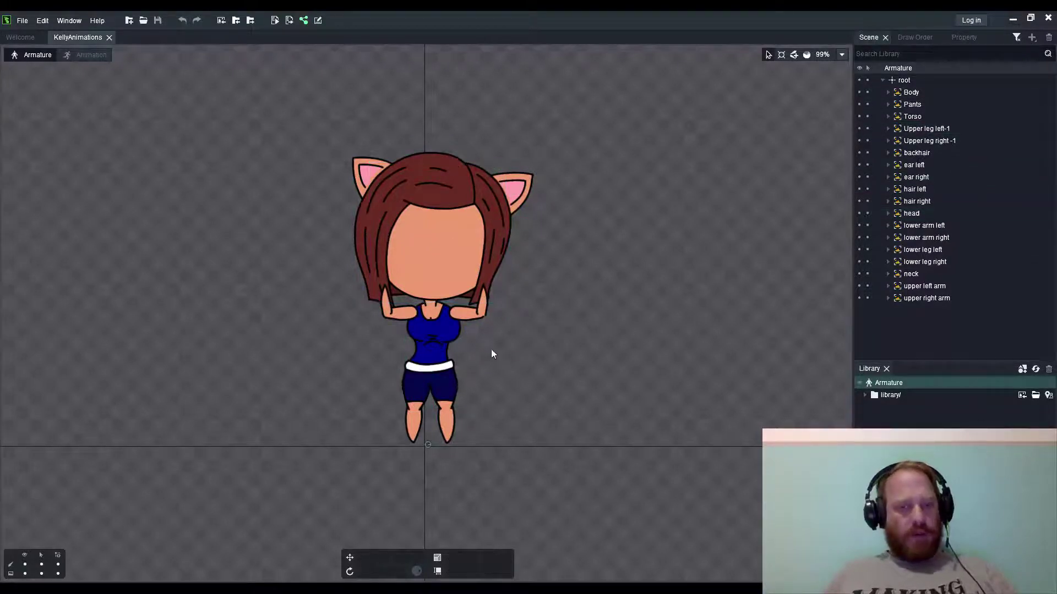
{"action": "scroll", "coordinate": [414, 385], "scroll_direction": "up", "scroll_amount": 3}
{"action": "scroll", "coordinate": [409, 385], "scroll_direction": "up", "scroll_amount": 2}
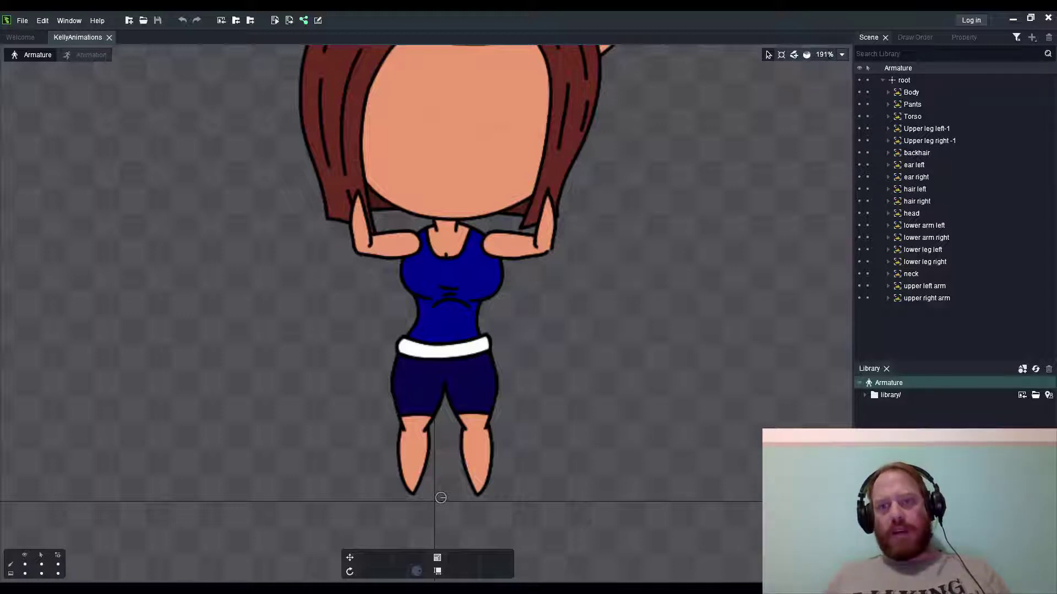
{"action": "left_click", "coordinate": [842, 54]}
{"action": "left_click", "coordinate": [842, 54]}
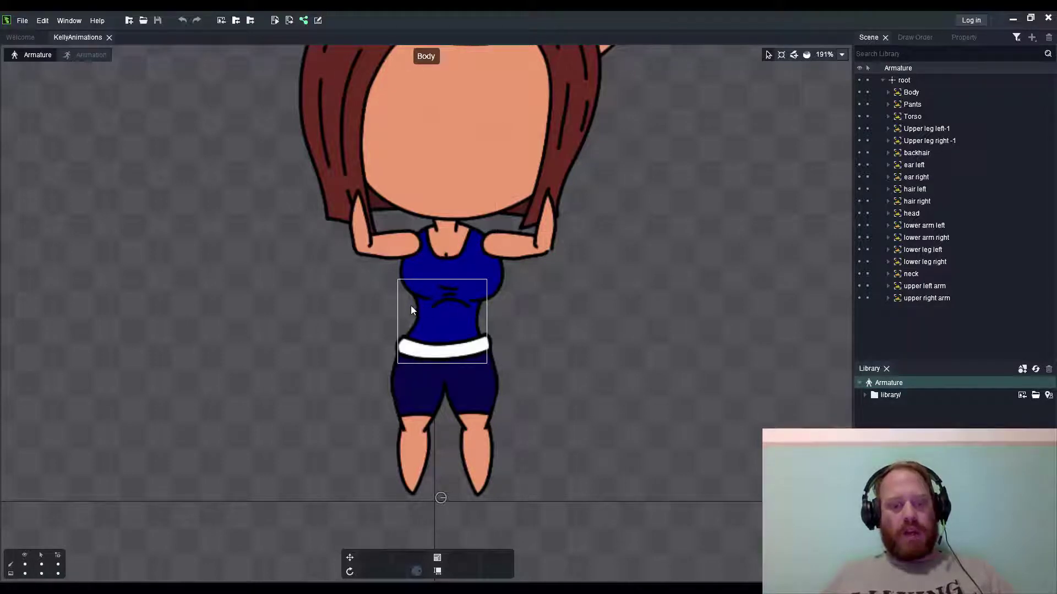
{"action": "left_click", "coordinate": [794, 55]}
{"action": "left_click", "coordinate": [681, 252]}
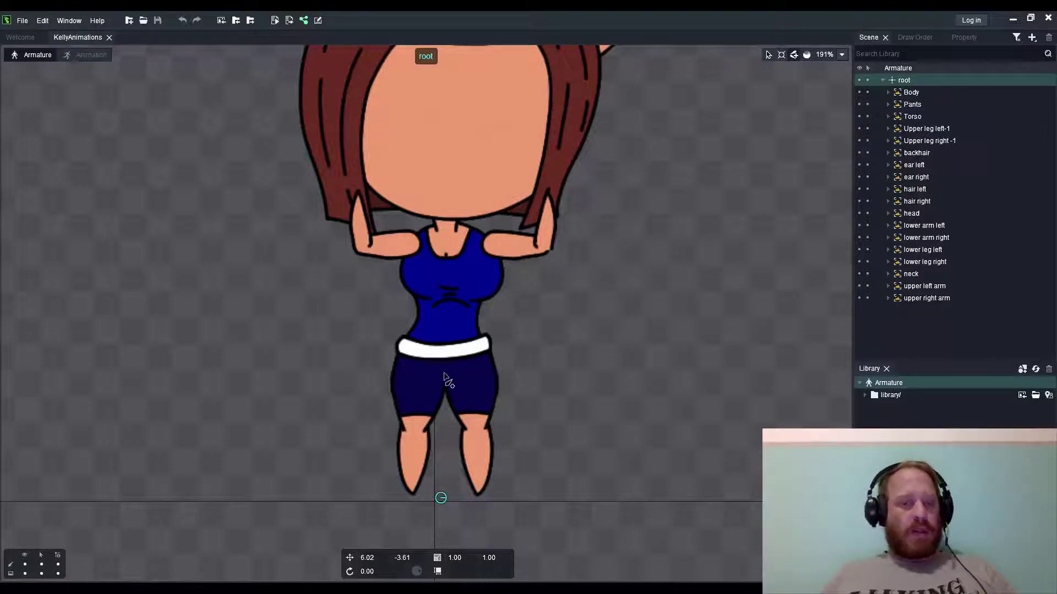
Step: Draw a new bone from the hips up into the torso and rename it 'Hip'
{"action": "left_click_drag", "start_coordinate": [444, 372], "coordinate": [447, 307]}
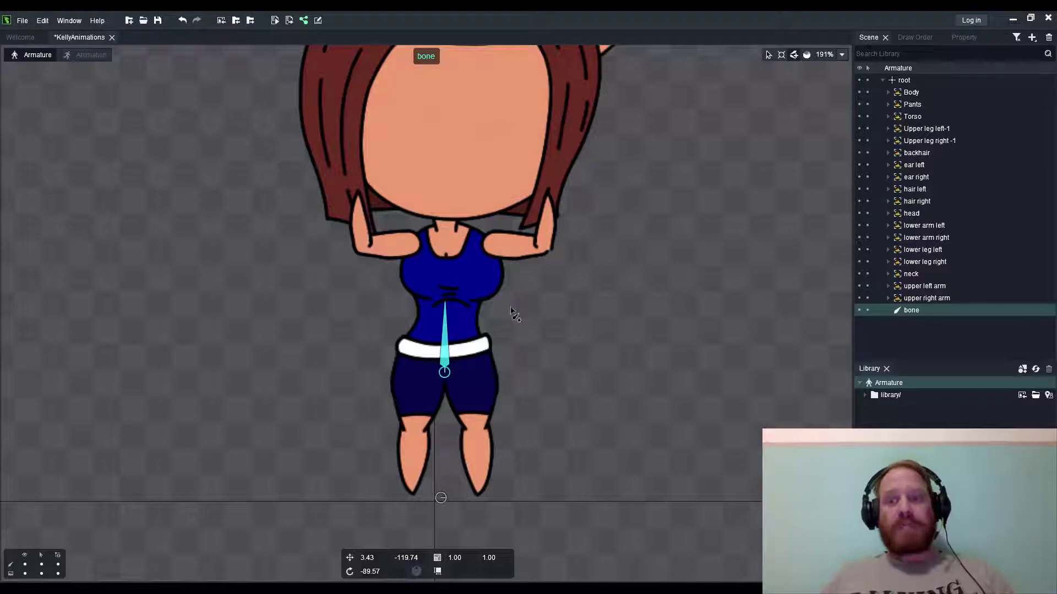
{"action": "left_click", "coordinate": [558, 346]}
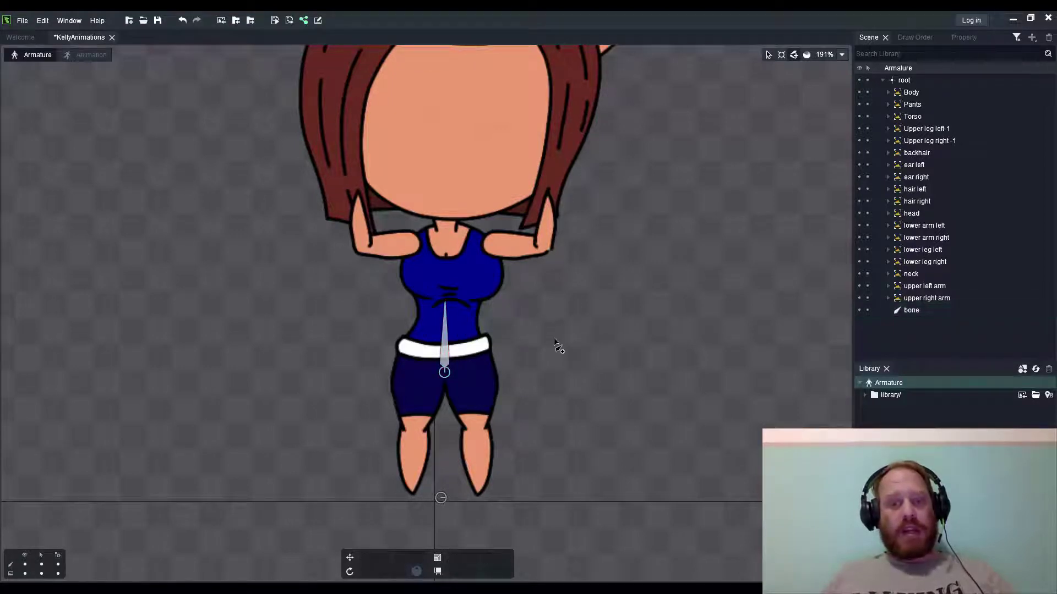
{"action": "left_click", "coordinate": [445, 328]}
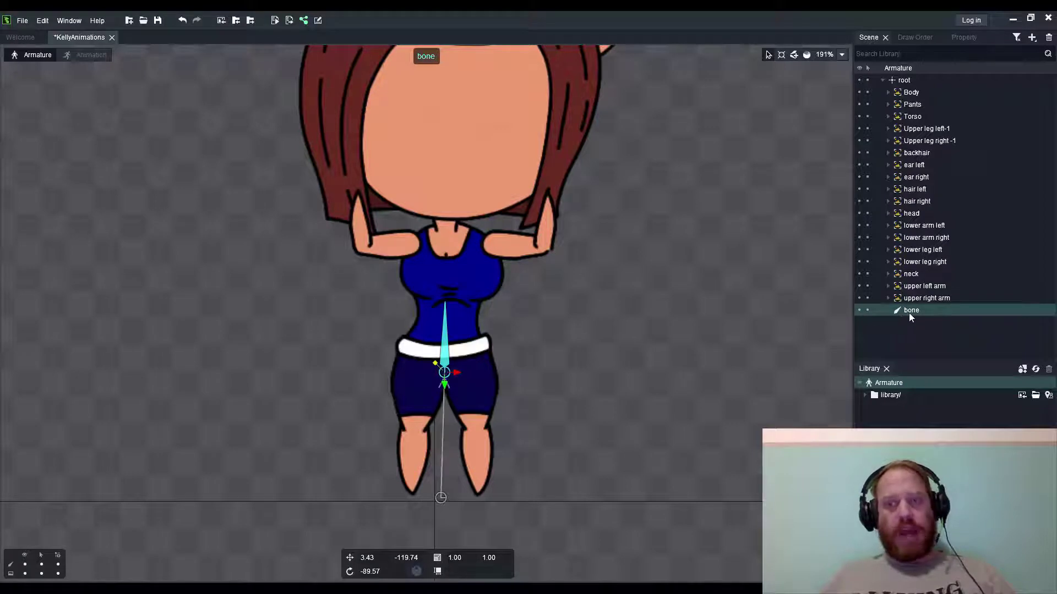
{"action": "right_click", "coordinate": [909, 311]}
{"action": "mouse_move", "coordinate": [920, 330]}
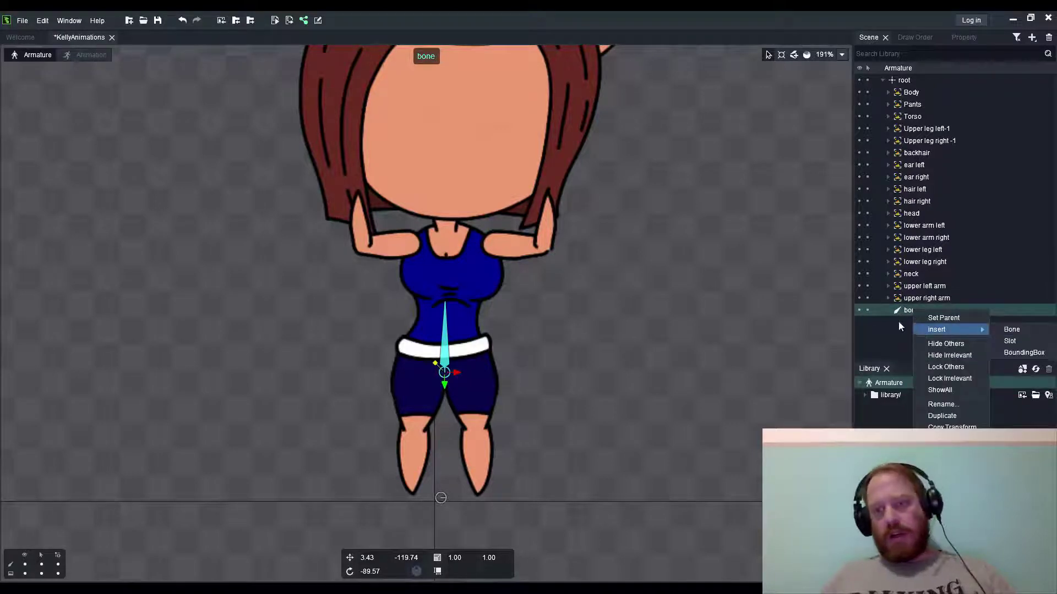
{"action": "left_click", "coordinate": [949, 407]}
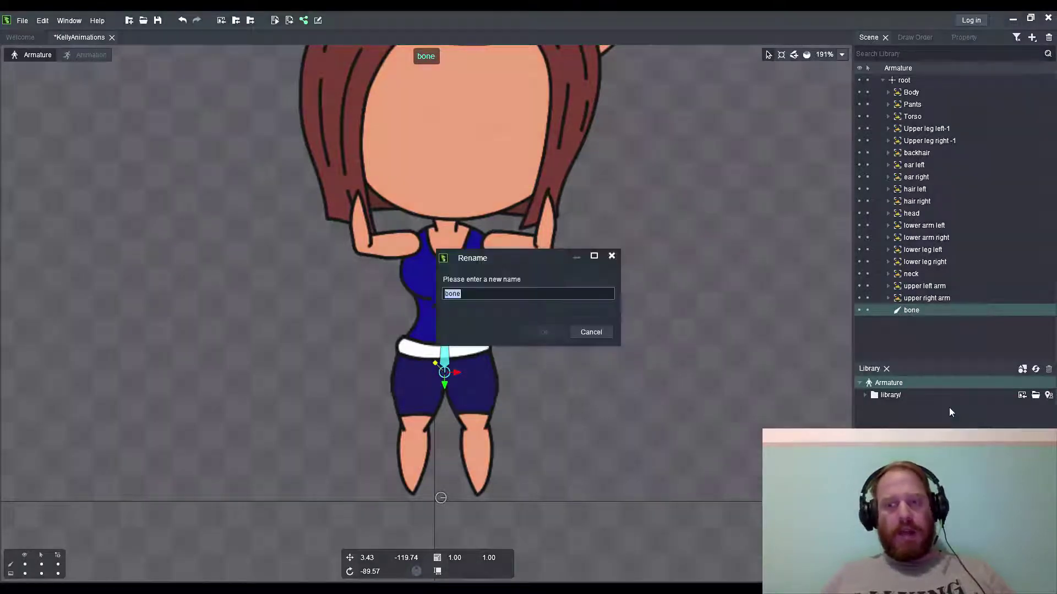
{"action": "type", "text": "Hip"}
{"action": "key", "text": "Return"}
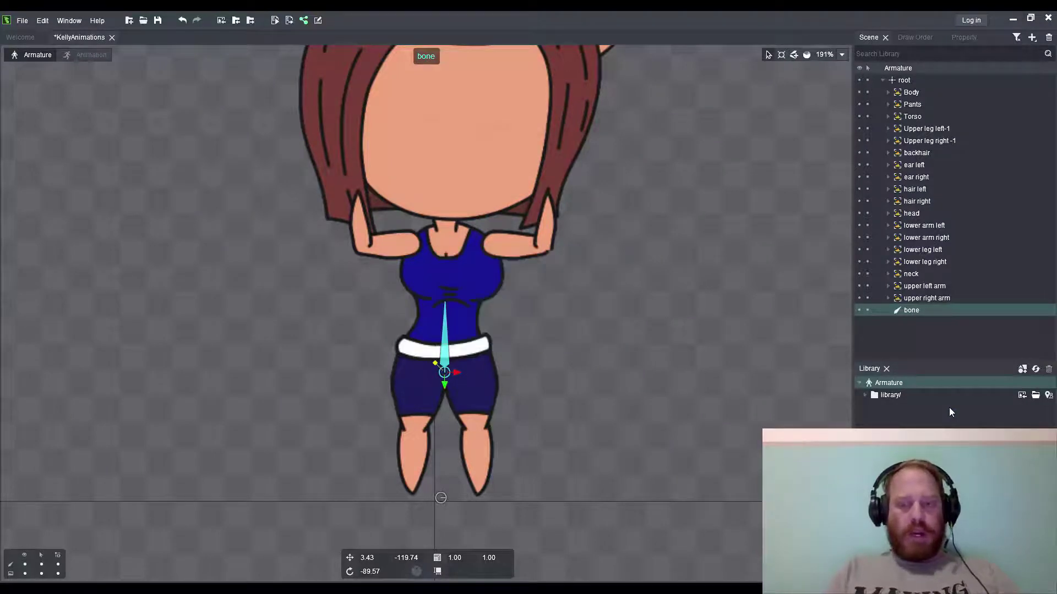
Step: Parent the Body and Pants images to the new bone and rotate it to test
{"action": "left_click", "coordinate": [923, 104]}
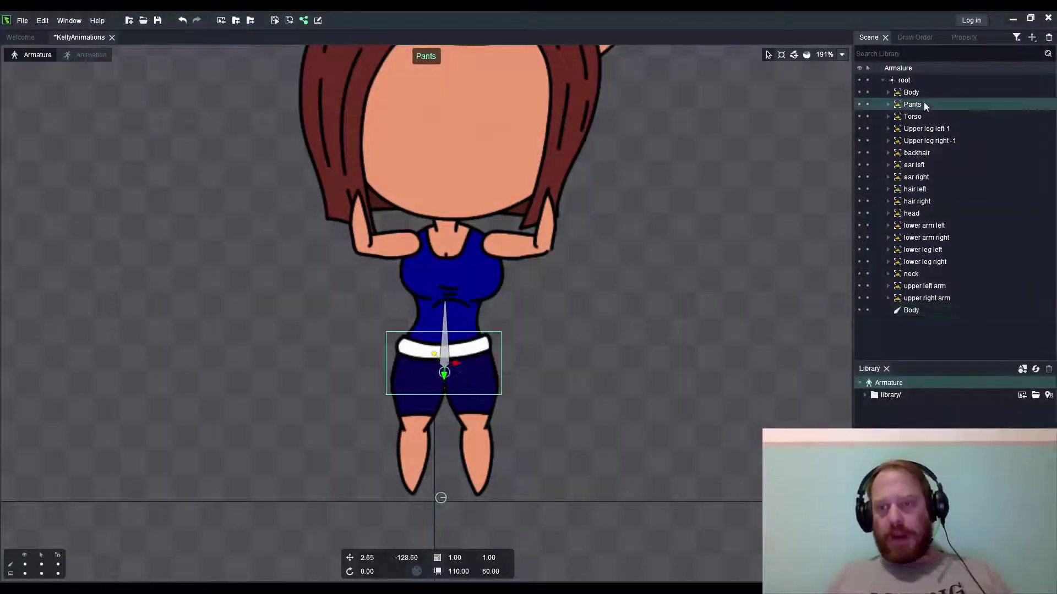
{"action": "left_click", "coordinate": [918, 94], "text": "ctrl"}
{"action": "mouse_move", "coordinate": [919, 94]}
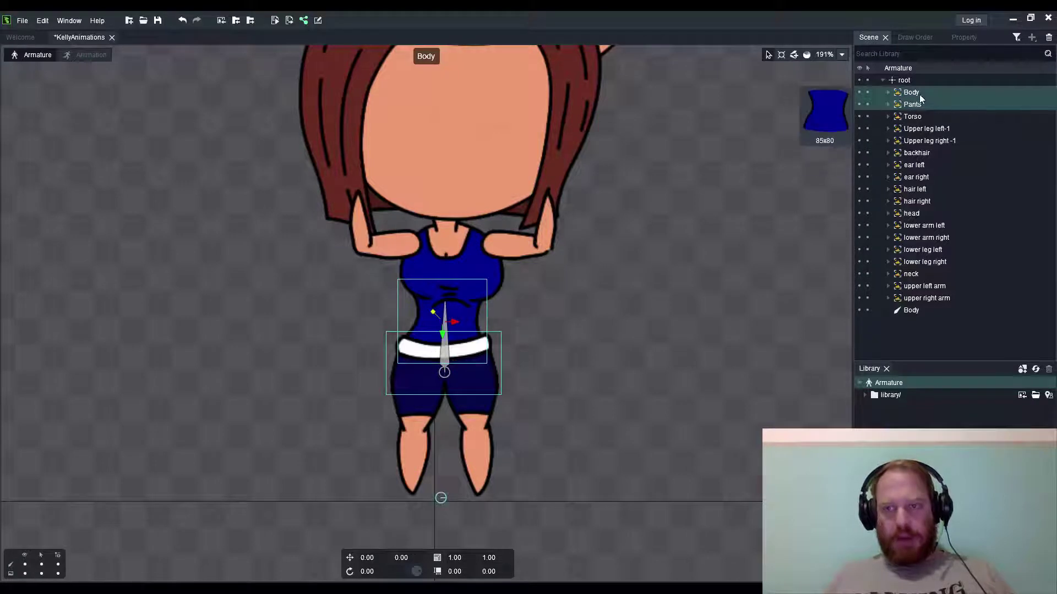
{"action": "left_click_drag", "start_coordinate": [918, 94], "coordinate": [929, 309]}
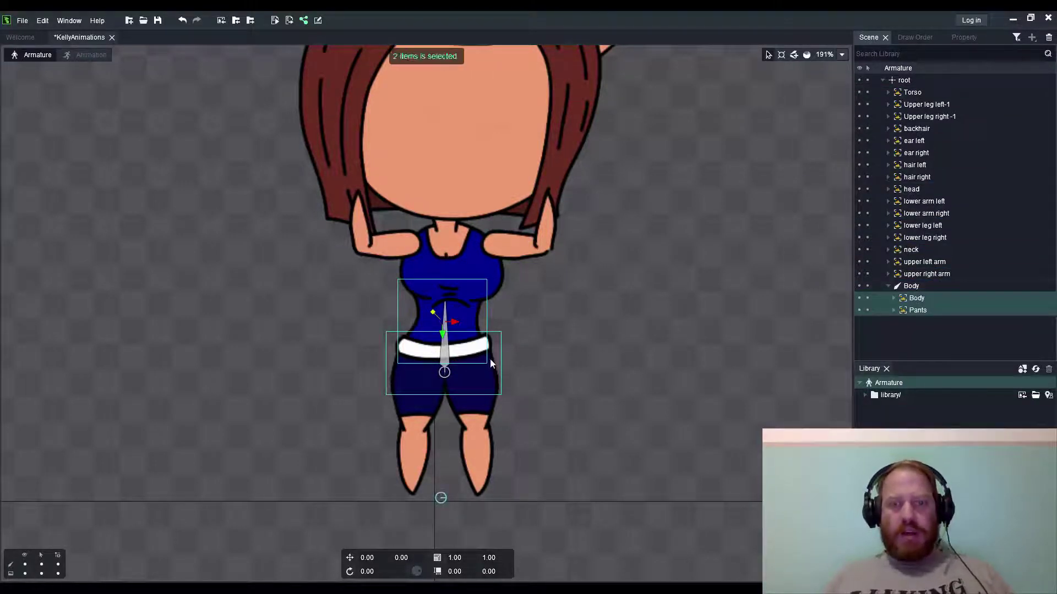
{"action": "left_click", "coordinate": [443, 352]}
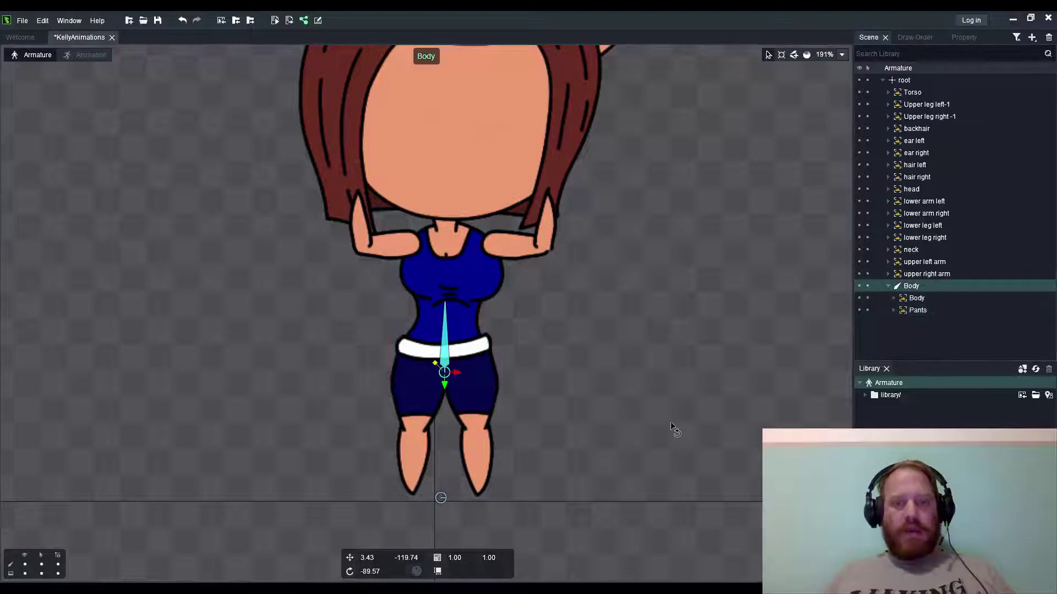
{"action": "left_click_drag", "start_coordinate": [670, 421], "coordinate": [671, 375]}
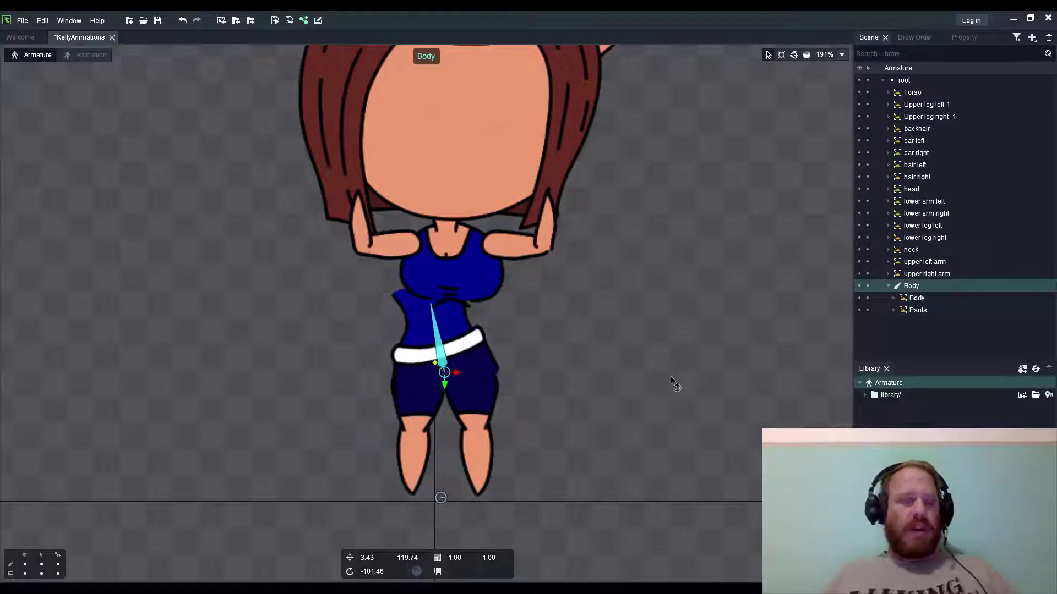
{"action": "left_click", "coordinate": [670, 375]}
Step: Undo the test rotation, draw a Torso bone up the chest, and attach the Torso image
{"action": "key", "text": "ctrl+z"}
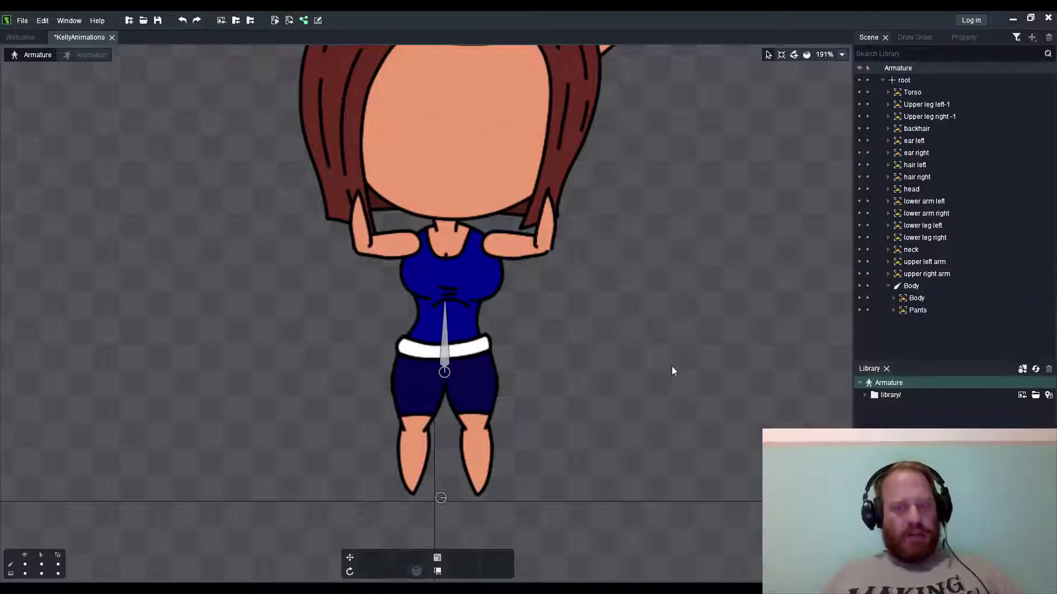
{"action": "left_click", "coordinate": [445, 343]}
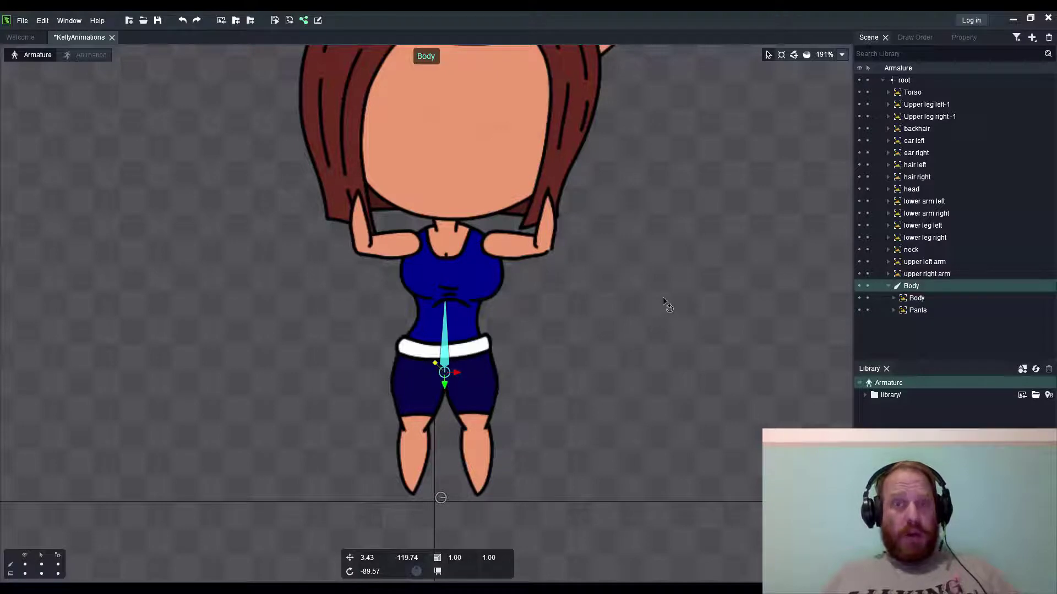
{"action": "left_click", "coordinate": [795, 53]}
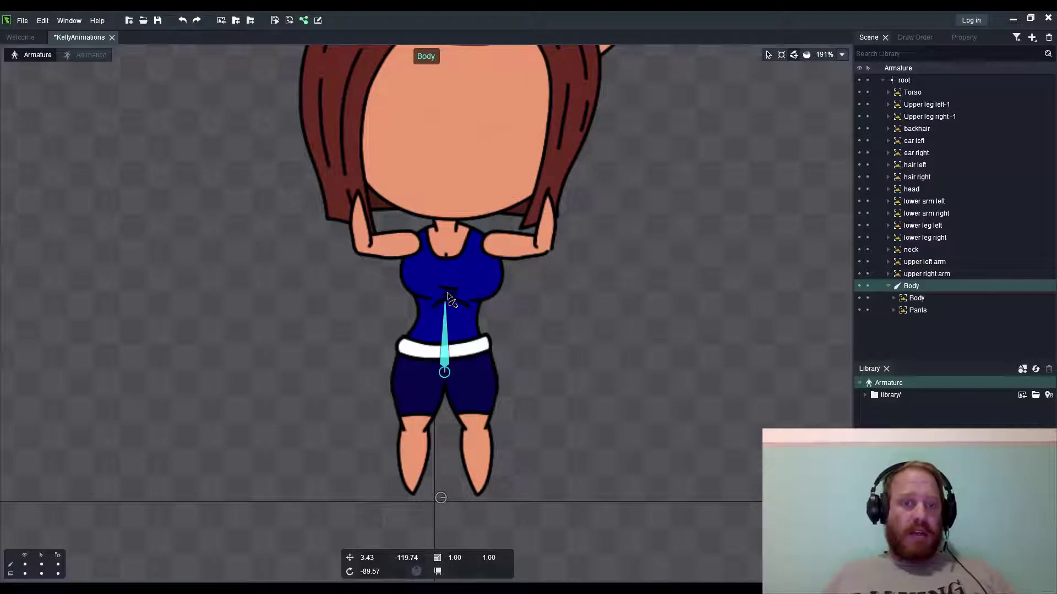
{"action": "left_click_drag", "start_coordinate": [447, 295], "coordinate": [447, 236]}
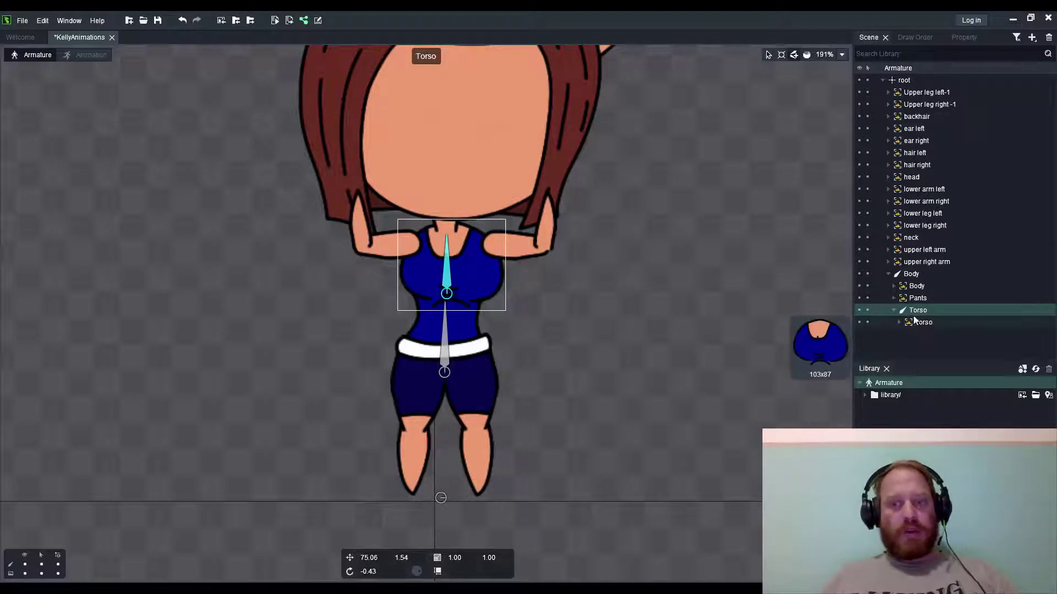
{"action": "left_click_drag", "start_coordinate": [918, 325], "coordinate": [763, 51]}
{"action": "left_click", "coordinate": [768, 55]}
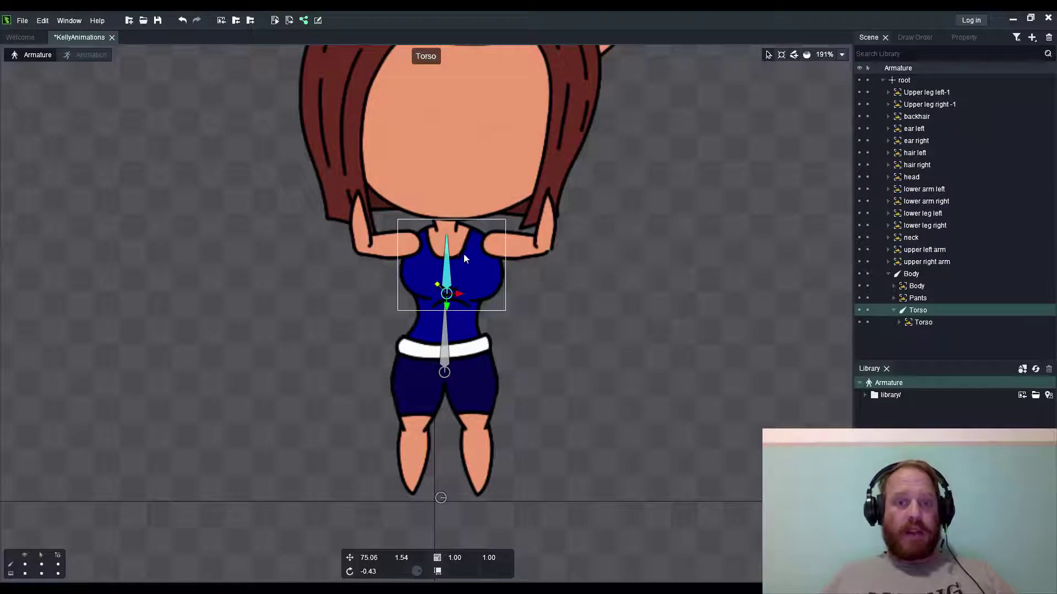
Step: Draw arm bones from the right and left shoulders under the Torso bone, then reselect Torso
{"action": "left_click", "coordinate": [794, 55]}
{"action": "mouse_move", "coordinate": [486, 246]}
{"action": "left_mouse_down"}
{"action": "mouse_move", "coordinate": [544, 249]}
{"action": "mouse_move", "coordinate": [547, 200]}
{"action": "left_mouse_up"}
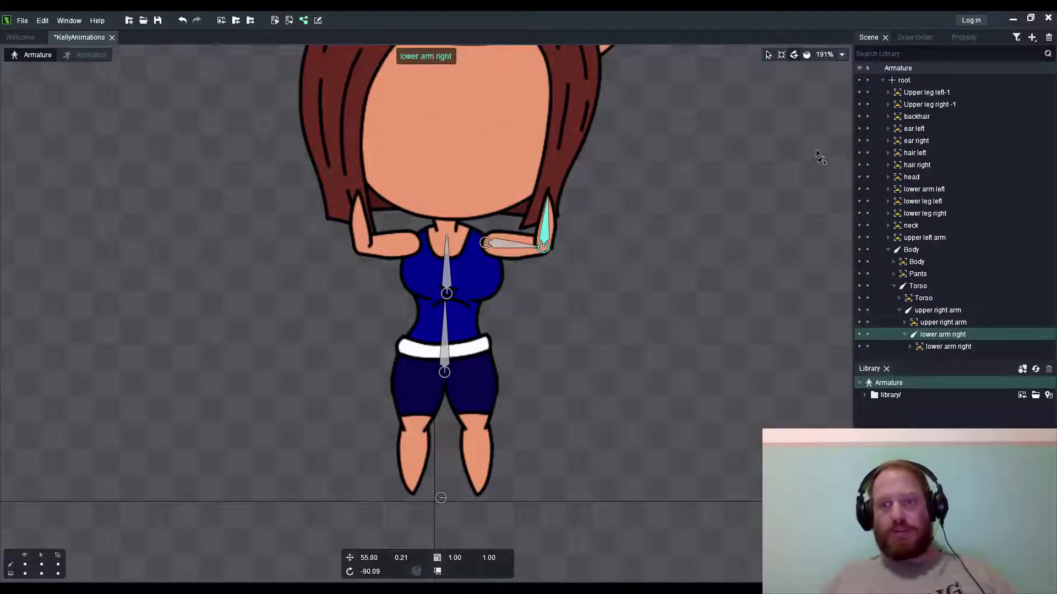
{"action": "left_click", "coordinate": [768, 55]}
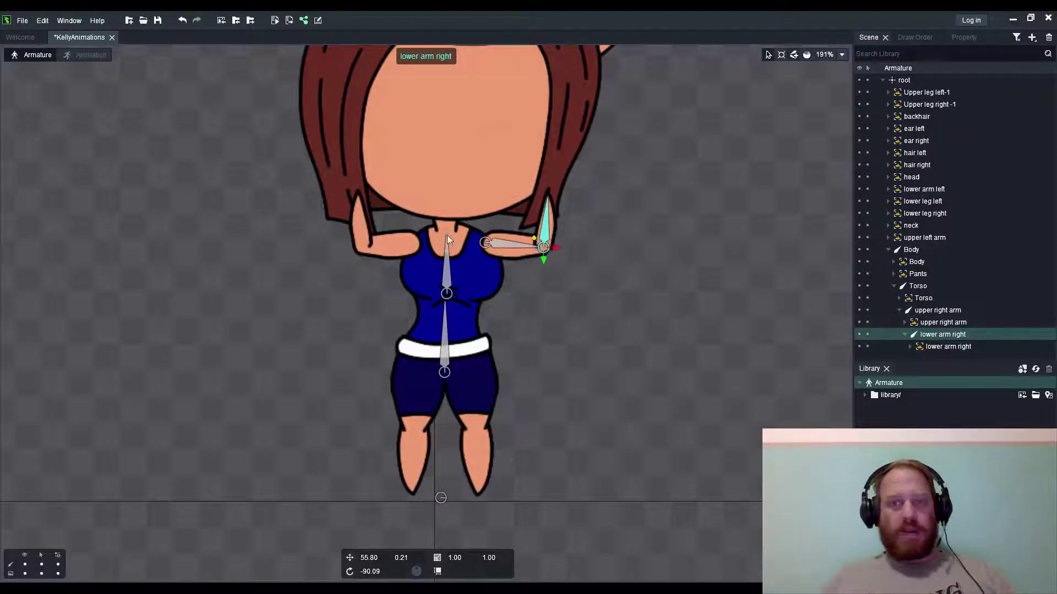
{"action": "left_click", "coordinate": [447, 269]}
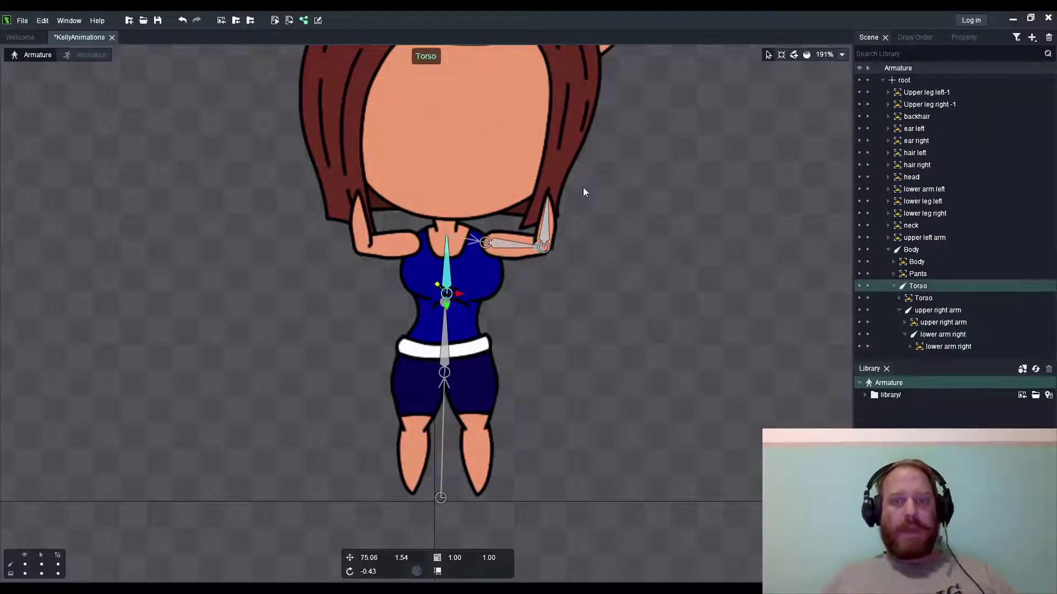
{"action": "left_click", "coordinate": [796, 54]}
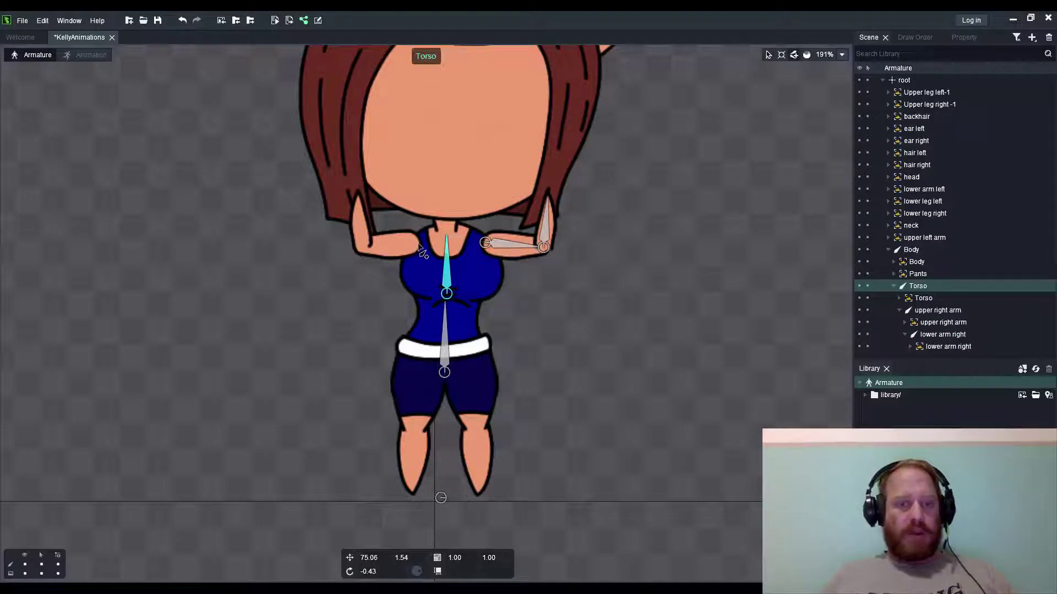
{"action": "left_click_drag", "start_coordinate": [419, 246], "coordinate": [359, 201]}
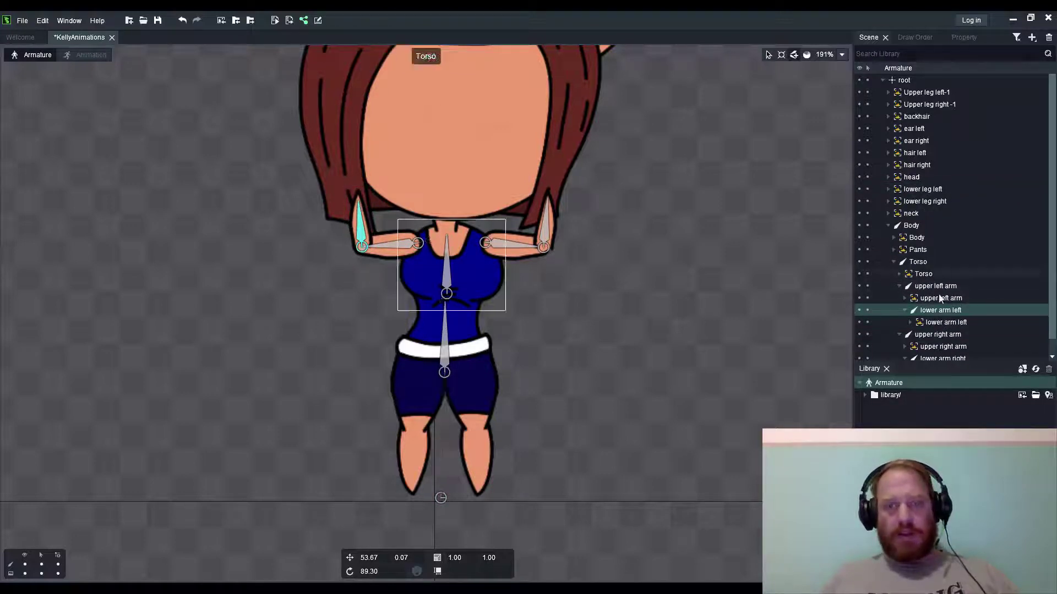
{"action": "left_click", "coordinate": [769, 54]}
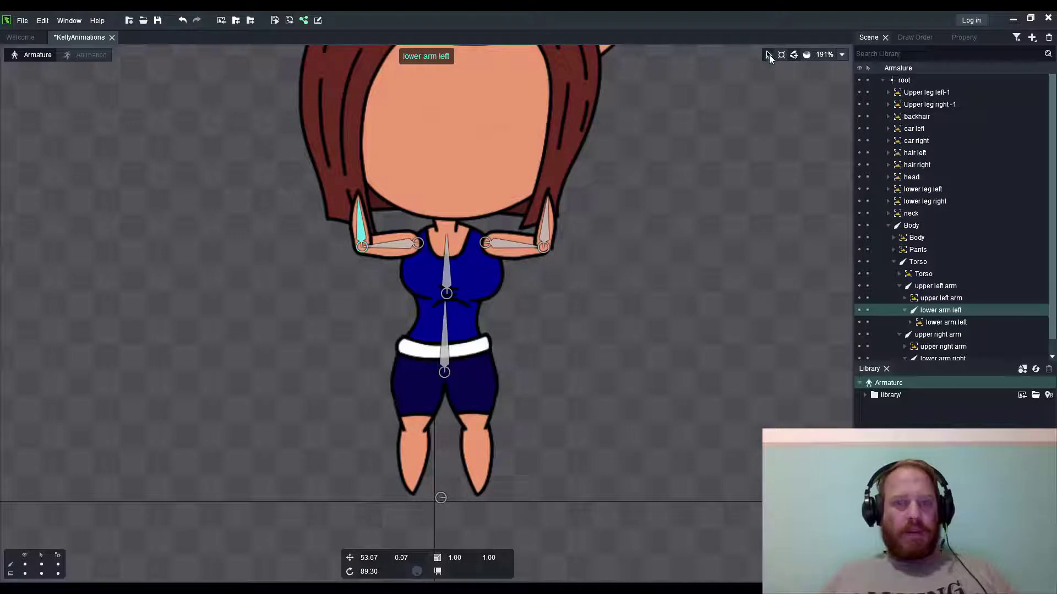
{"action": "left_click", "coordinate": [450, 268]}
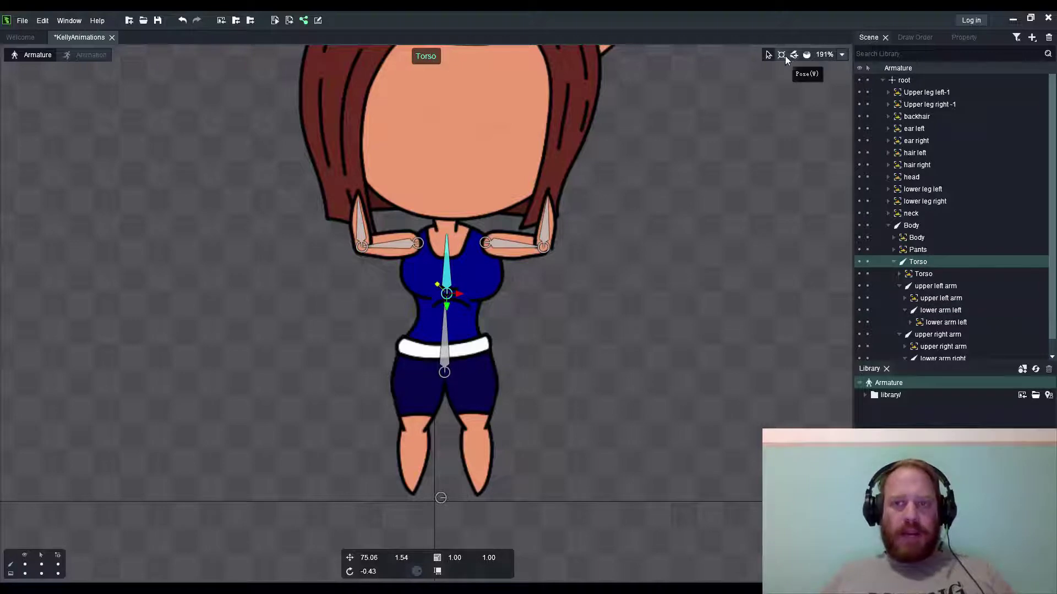
Step: Draw a bone from the neck up through the head, name it Head, and select the head image
{"action": "scroll", "coordinate": [478, 242], "scroll_direction": "down", "scroll_amount": 2}
{"action": "scroll", "coordinate": [461, 182], "scroll_direction": "up", "scroll_amount": 2}
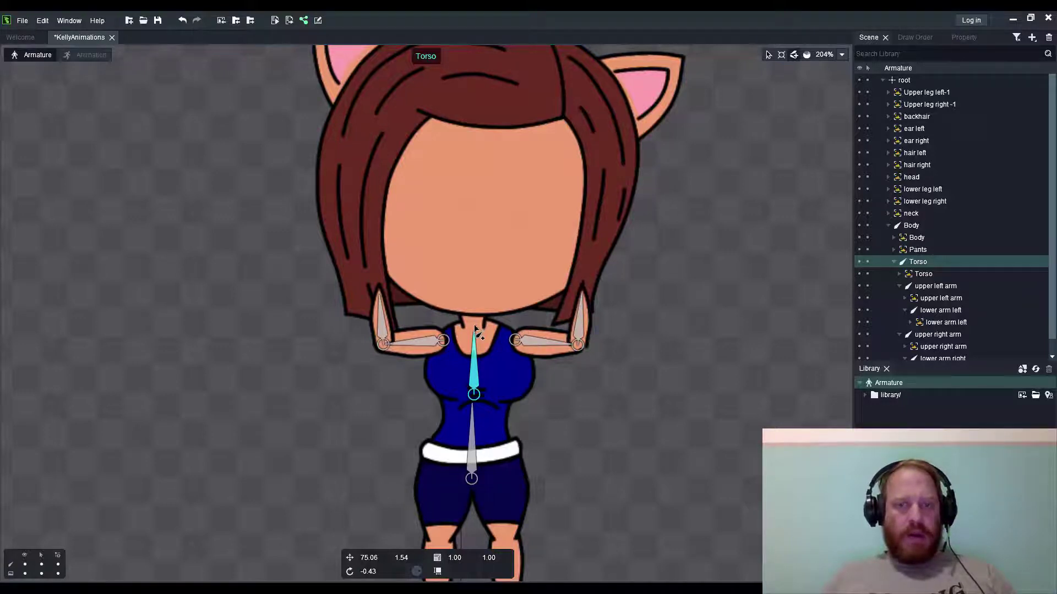
{"action": "left_click_drag", "start_coordinate": [474, 326], "coordinate": [483, 87]}
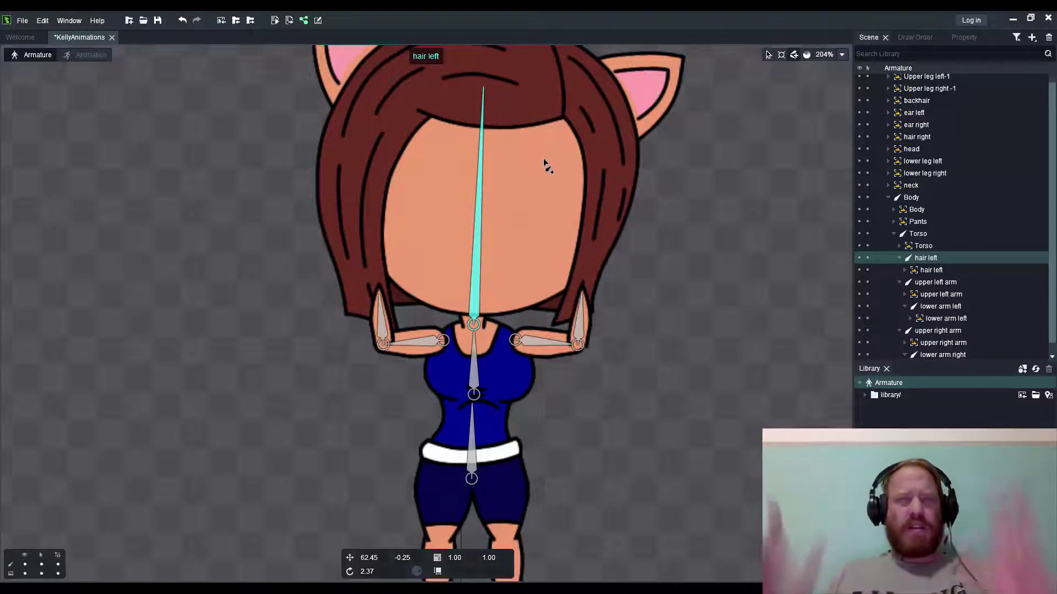
{"action": "left_click", "coordinate": [576, 174]}
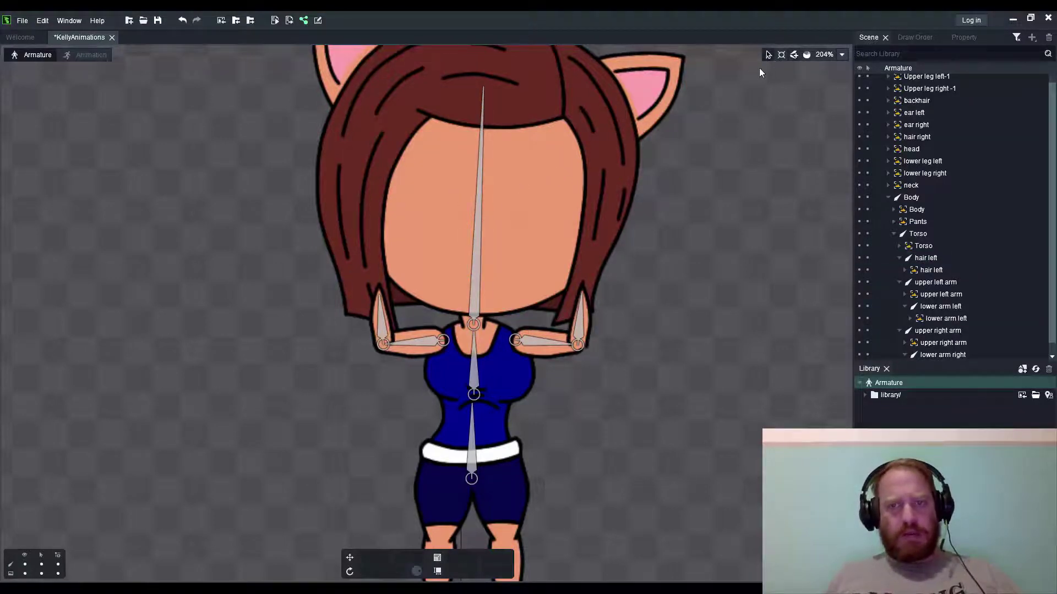
{"action": "left_click", "coordinate": [477, 213]}
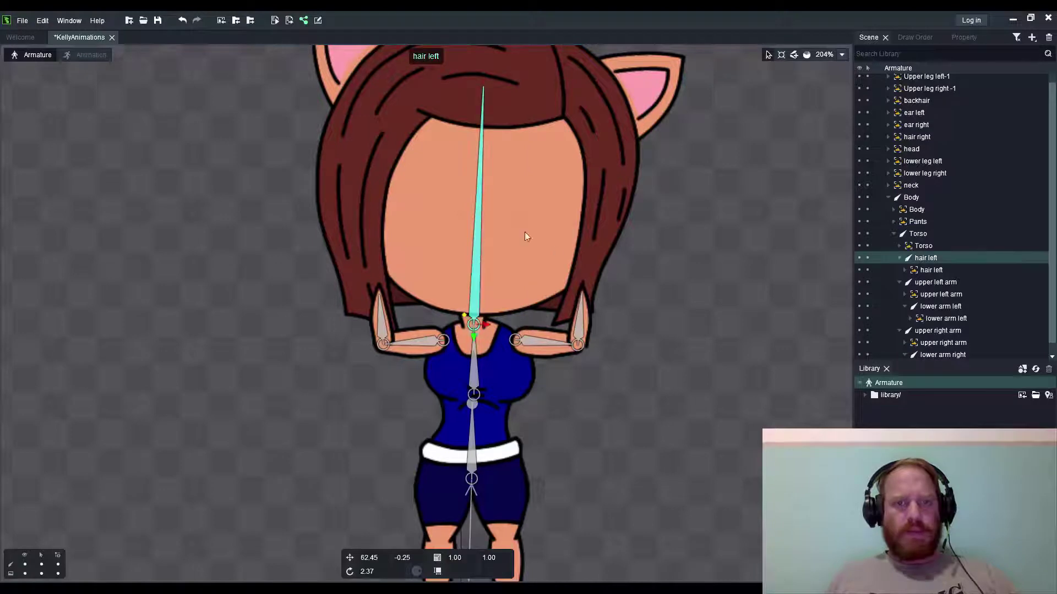
{"action": "right_click", "coordinate": [930, 261]}
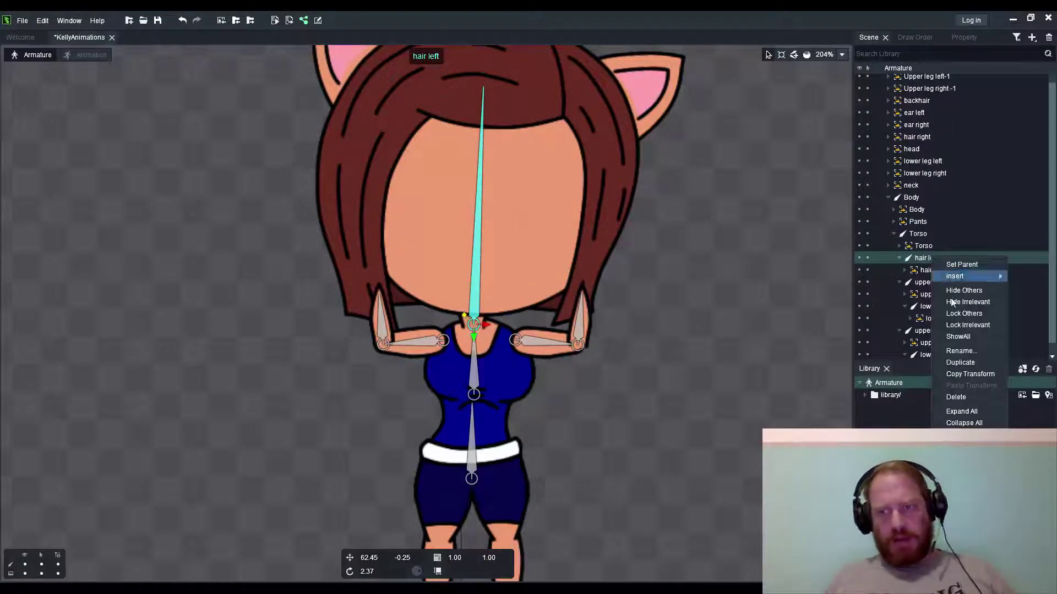
{"action": "left_click", "coordinate": [976, 352]}
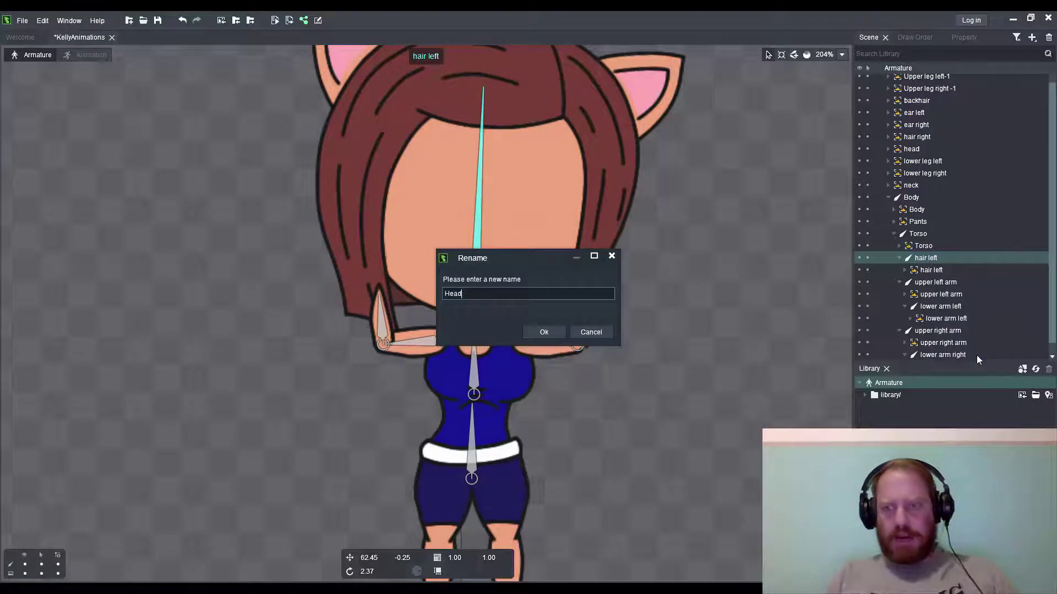
{"action": "key", "text": "Return"}
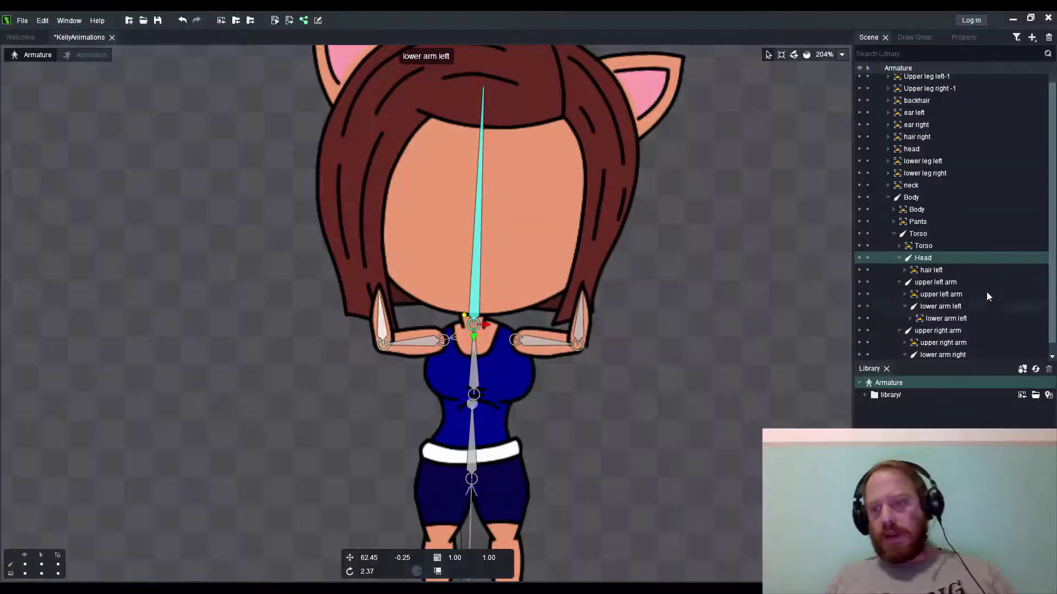
{"action": "left_click", "coordinate": [957, 137]}
{"action": "left_click", "coordinate": [931, 149]}
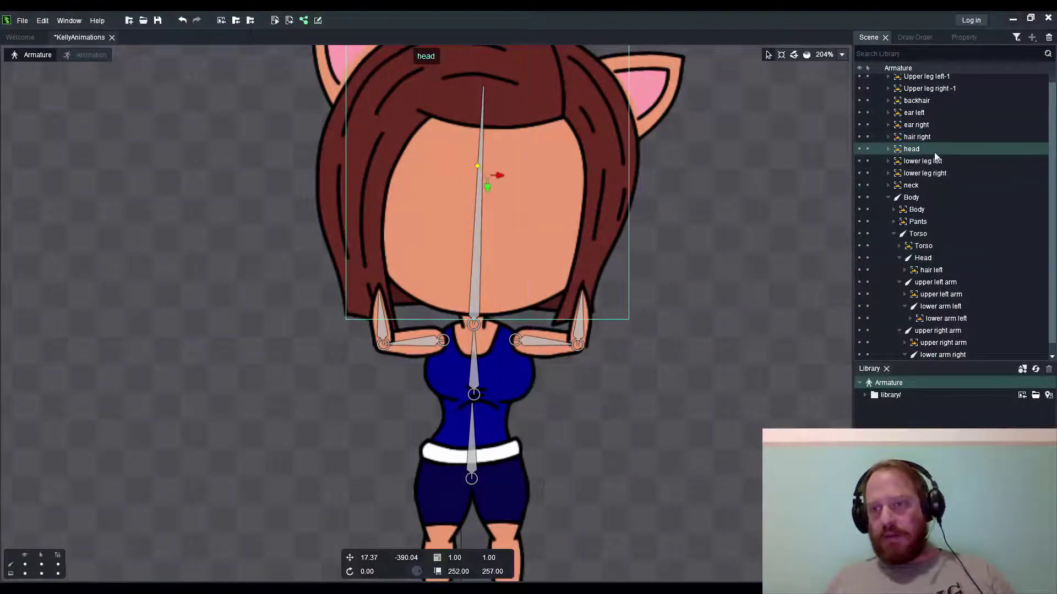
Step: Move the head, backhair and neck images under the Head bone and collapse the expanded layers
{"action": "left_click_drag", "start_coordinate": [929, 148], "coordinate": [959, 254]}
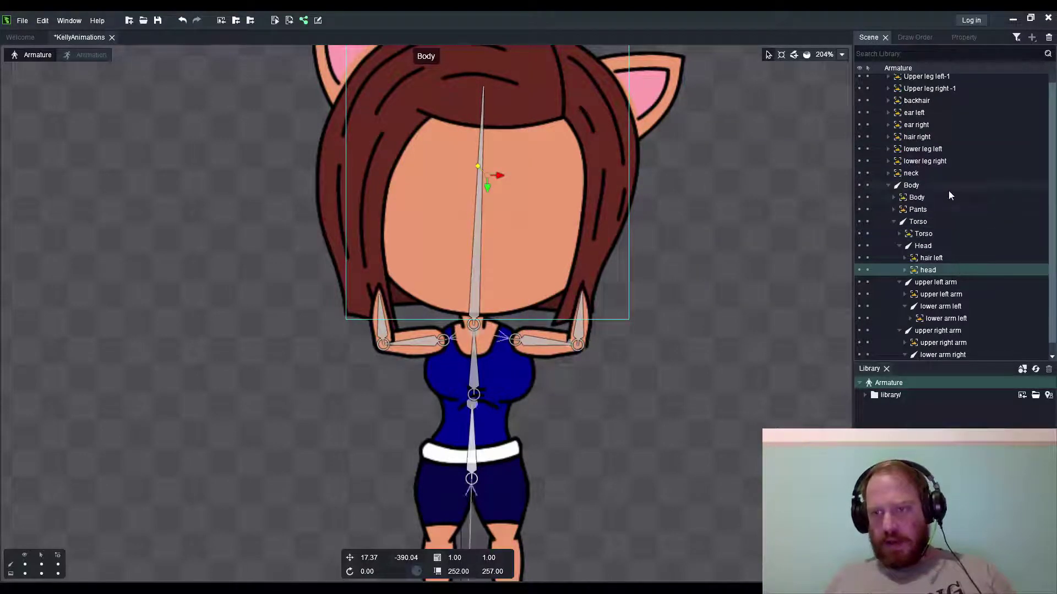
{"action": "scroll", "coordinate": [927, 176], "scroll_direction": "up", "scroll_amount": 1}
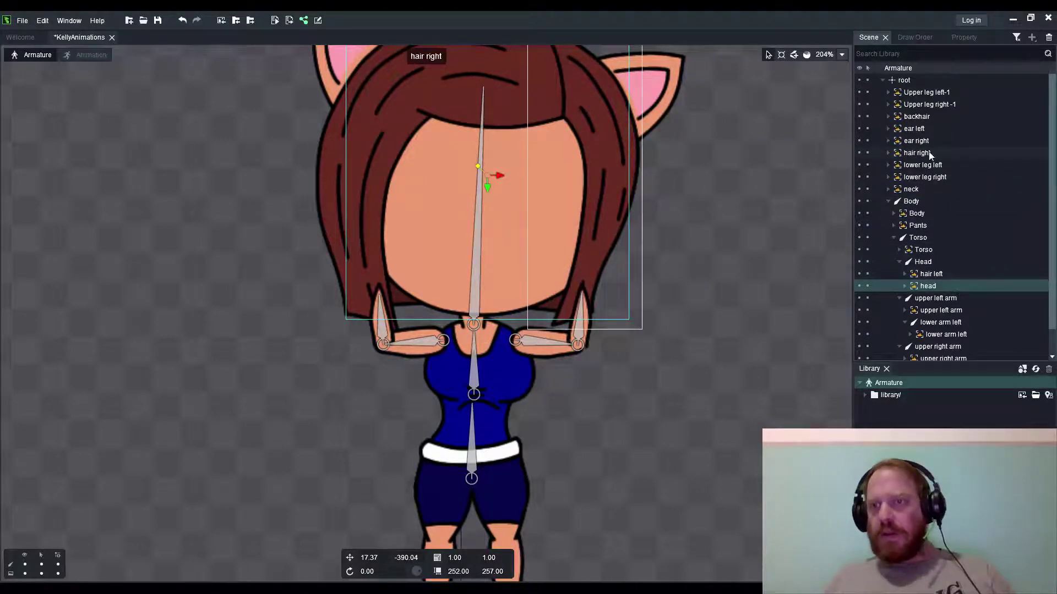
{"action": "left_click", "coordinate": [932, 116]}
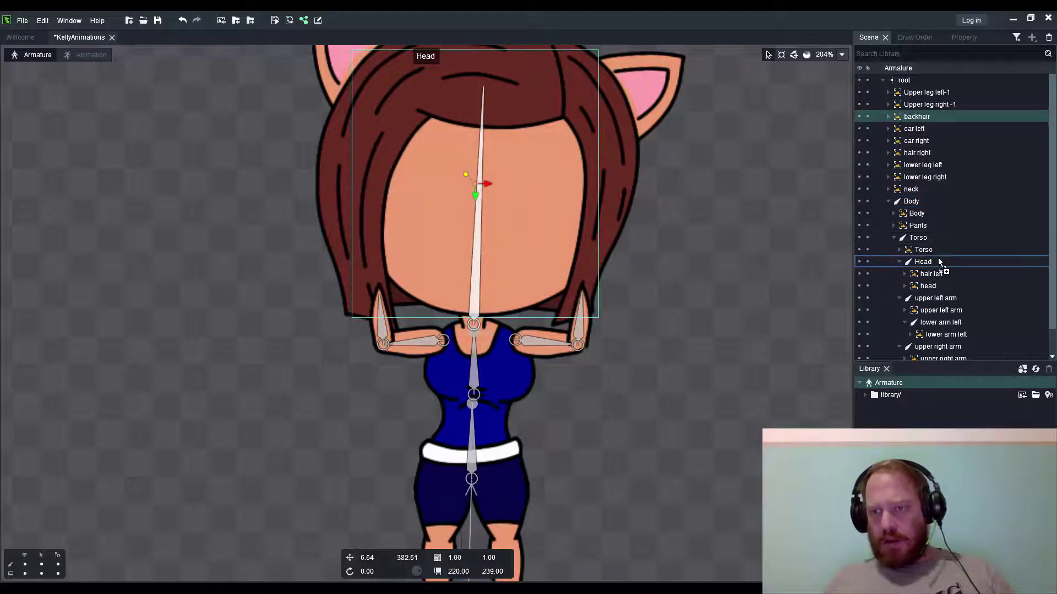
{"action": "left_click_drag", "start_coordinate": [938, 258], "coordinate": [938, 258]}
{"action": "left_click_drag", "start_coordinate": [913, 176], "coordinate": [948, 250]}
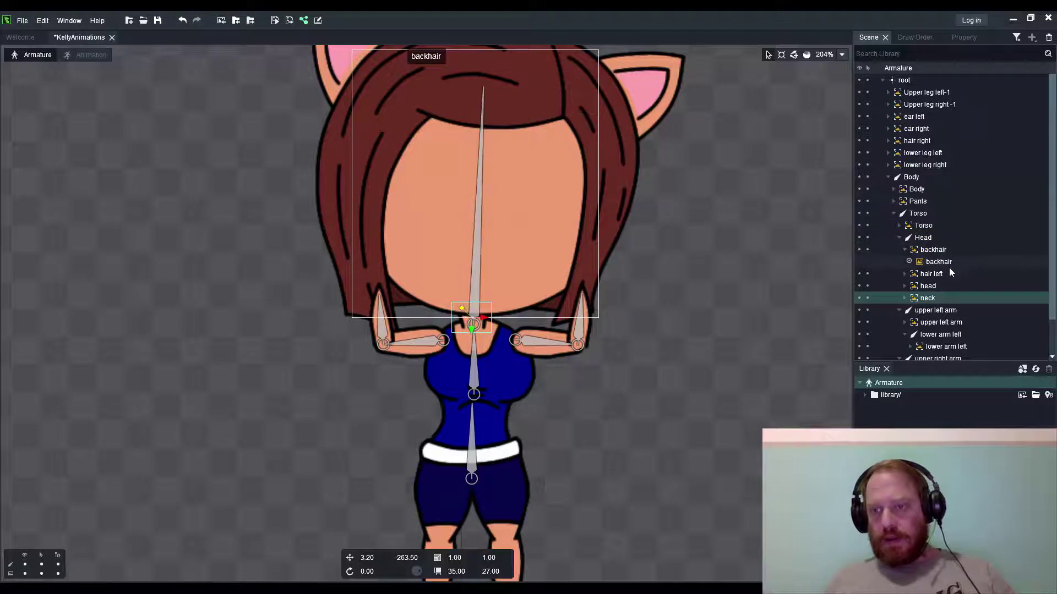
{"action": "mouse_move", "coordinate": [947, 262]}
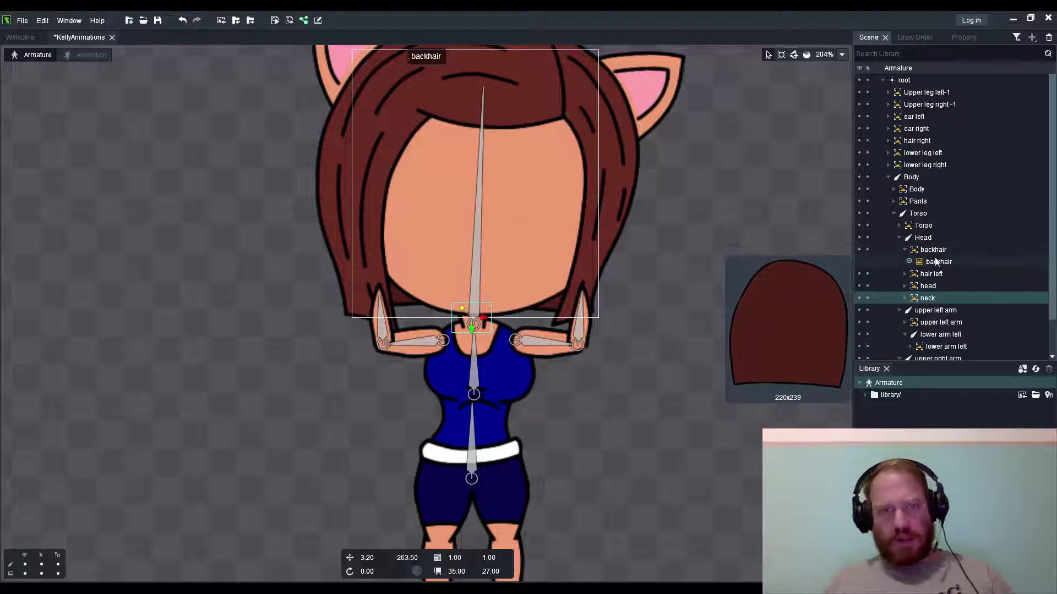
{"action": "left_click", "coordinate": [905, 251]}
{"action": "left_click", "coordinate": [905, 262]}
{"action": "left_click", "coordinate": [905, 262]}
{"action": "double_click", "coordinate": [907, 274]}
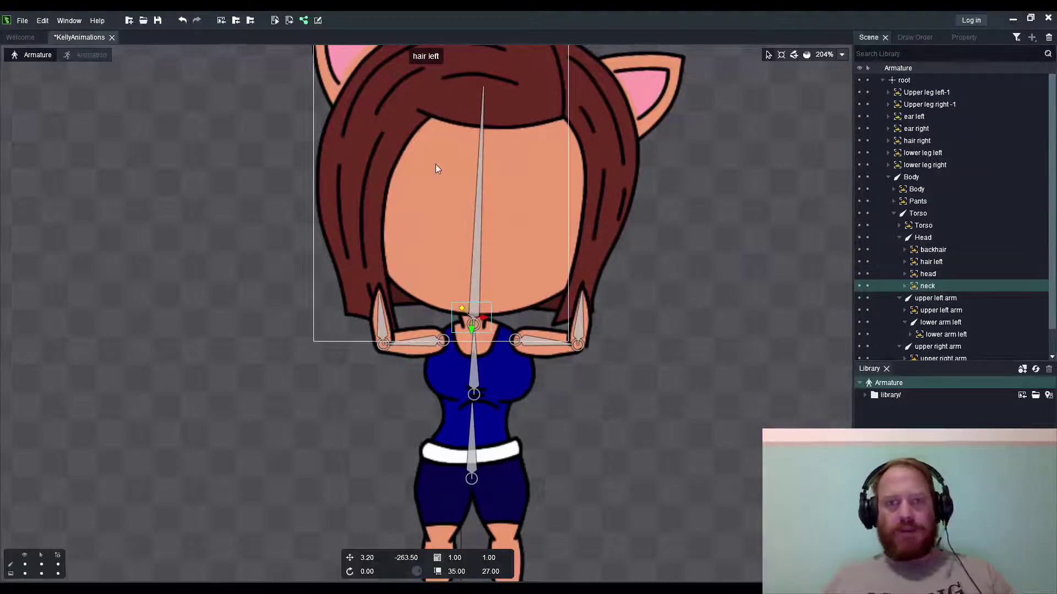
Step: Draw bones along the right and left cat ears from the Head bone and bind the ear left image
{"action": "left_click", "coordinate": [478, 171]}
{"action": "scroll", "coordinate": [636, 184], "scroll_direction": "down", "scroll_amount": 2}
{"action": "scroll", "coordinate": [636, 184], "scroll_direction": "up", "scroll_amount": 3}
{"action": "left_click_drag", "start_coordinate": [632, 179], "coordinate": [687, 145]}
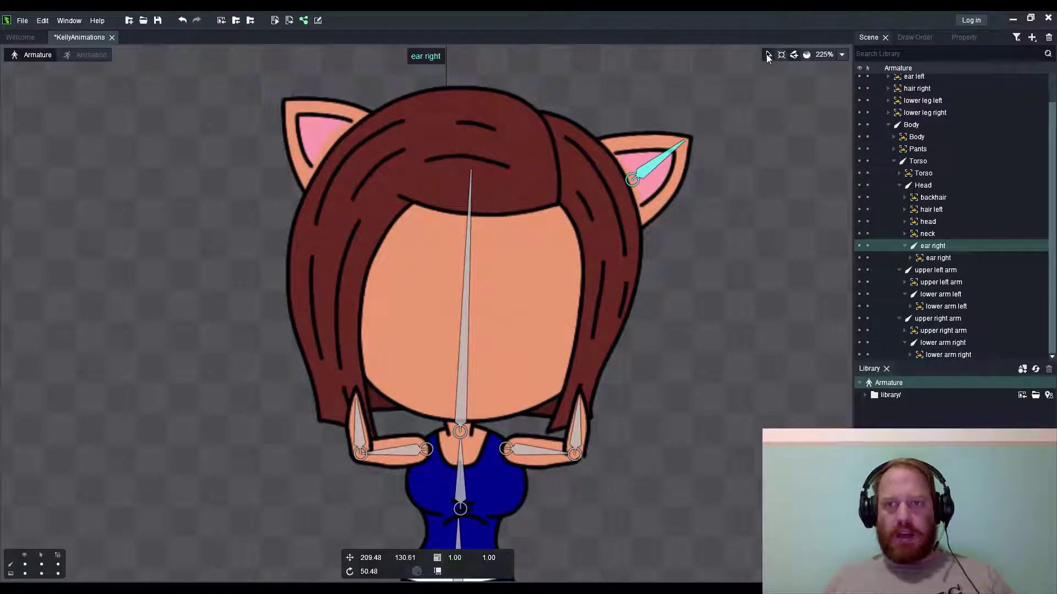
{"action": "left_click", "coordinate": [768, 54]}
{"action": "left_click", "coordinate": [470, 220]}
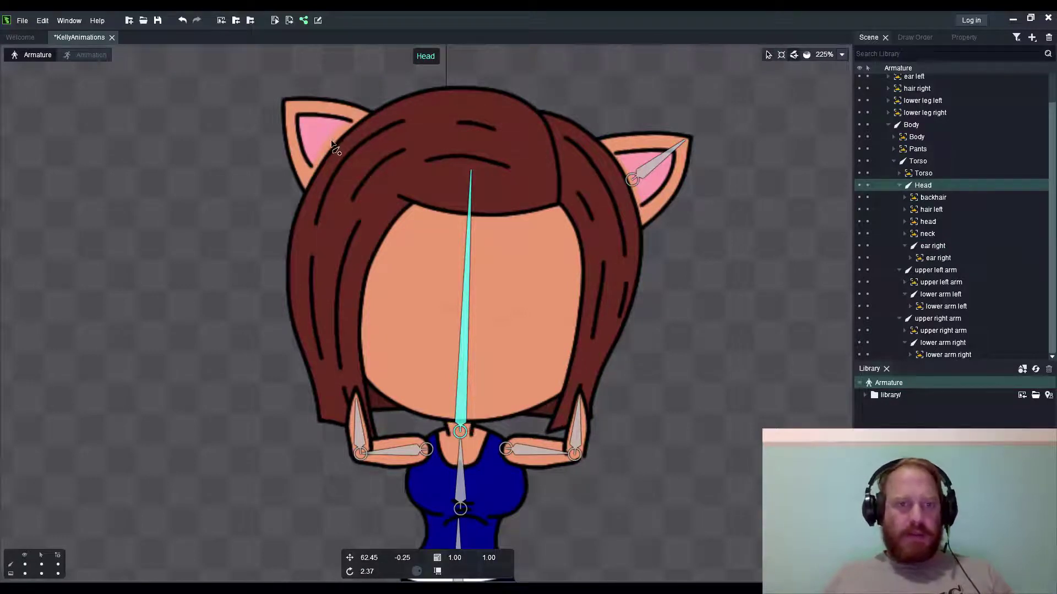
{"action": "left_click_drag", "start_coordinate": [330, 143], "coordinate": [294, 108]}
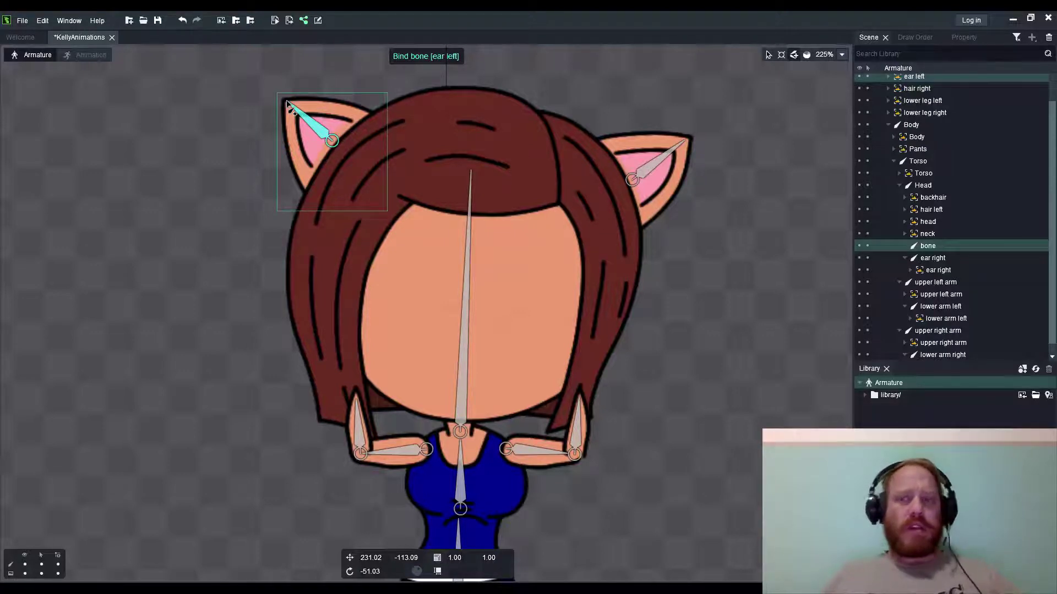
{"action": "left_click", "coordinate": [290, 108]}
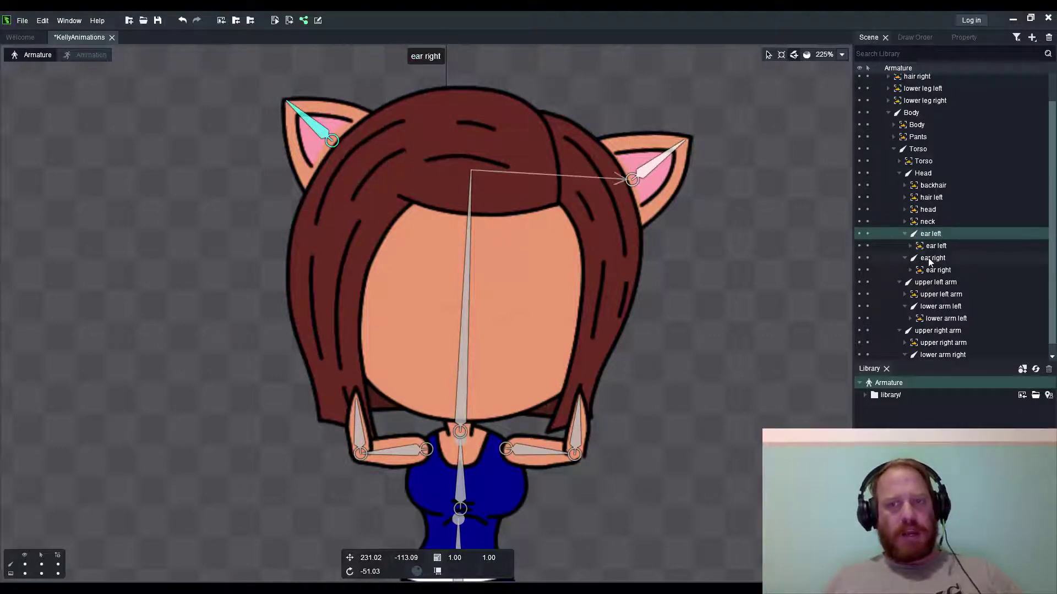
{"action": "scroll", "coordinate": [579, 247], "scroll_direction": "down", "scroll_amount": 5}
{"action": "scroll", "coordinate": [505, 400], "scroll_direction": "up", "scroll_amount": 5}
Step: Draw the upper right and upper left leg bones down each thigh from the Body bone
{"action": "left_click", "coordinate": [769, 55]}
{"action": "left_click", "coordinate": [512, 326]}
{"action": "scroll", "coordinate": [767, 133], "scroll_direction": "down", "scroll_amount": 2}
{"action": "scroll", "coordinate": [627, 295], "scroll_direction": "up", "scroll_amount": 3}
{"action": "scroll", "coordinate": [585, 301], "scroll_direction": "up", "scroll_amount": 2}
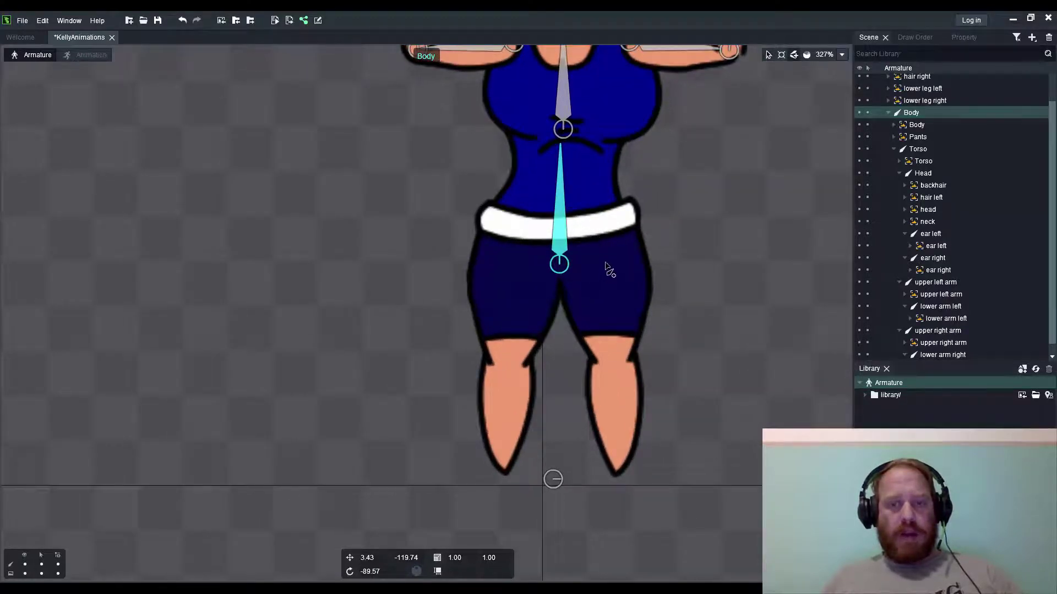
{"action": "left_click_drag", "start_coordinate": [604, 263], "coordinate": [619, 469]}
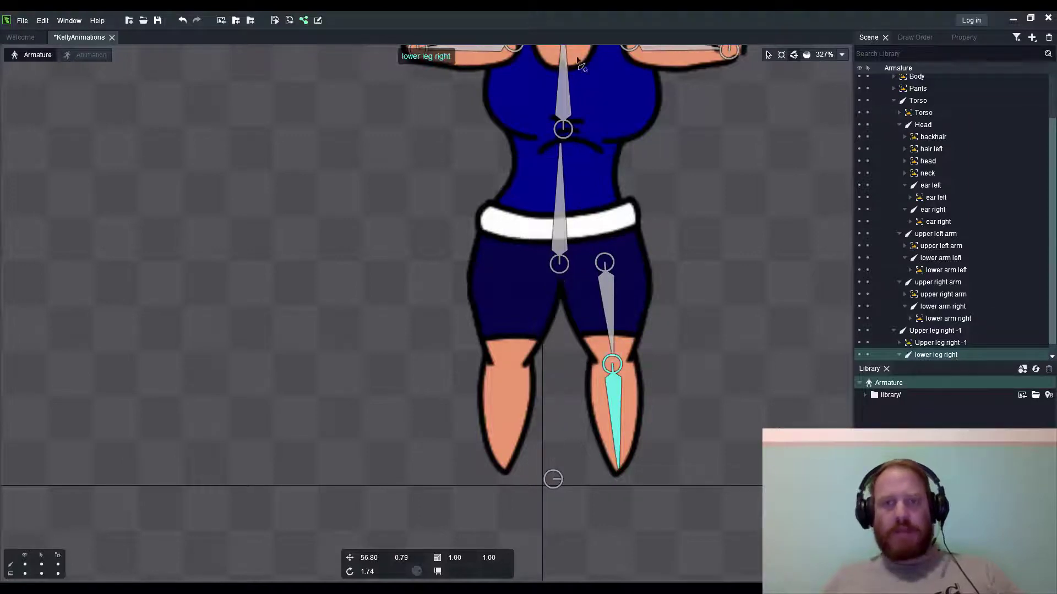
{"action": "left_click", "coordinate": [560, 181]}
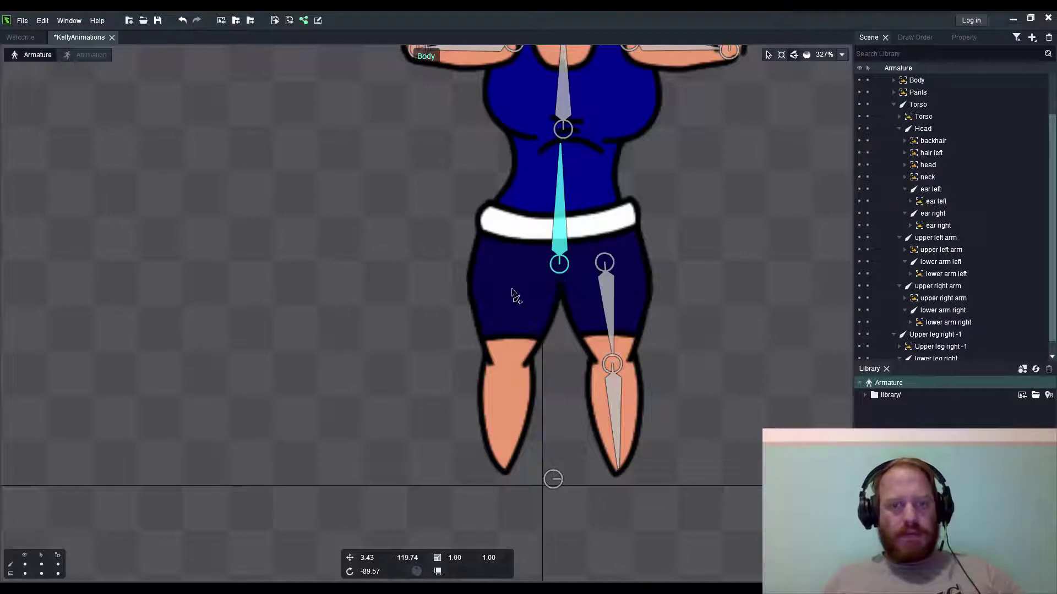
{"action": "mouse_move", "coordinate": [514, 279]}
{"action": "left_mouse_down"}
{"action": "mouse_move", "coordinate": [498, 469]}
{"action": "mouse_move", "coordinate": [506, 468]}
{"action": "left_mouse_up"}
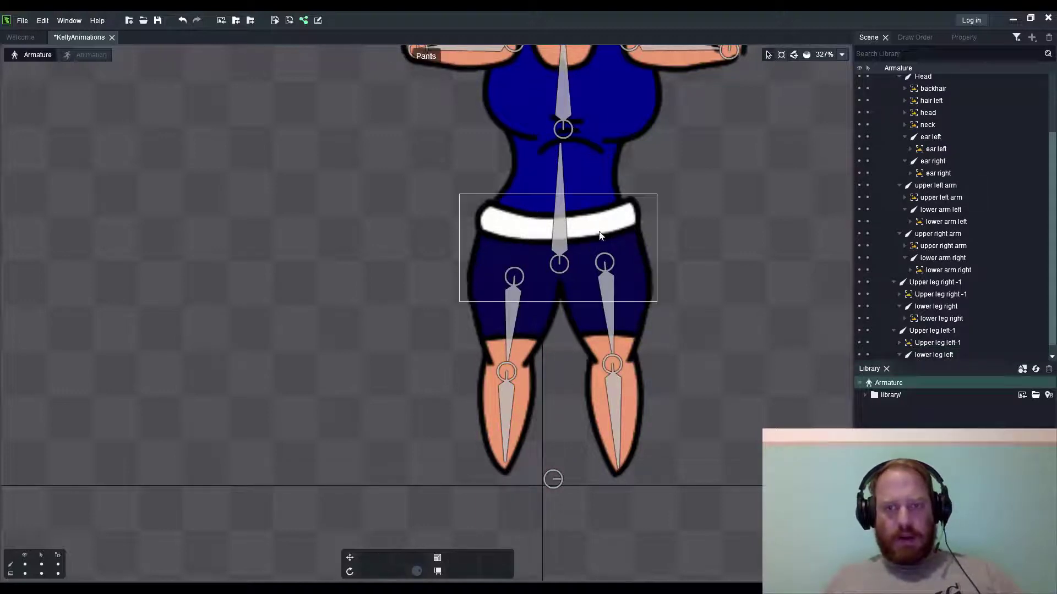
Step: Select the Upper leg left-1 bone, then drag the Body bone left to test the rig
{"action": "left_click", "coordinate": [515, 300]}
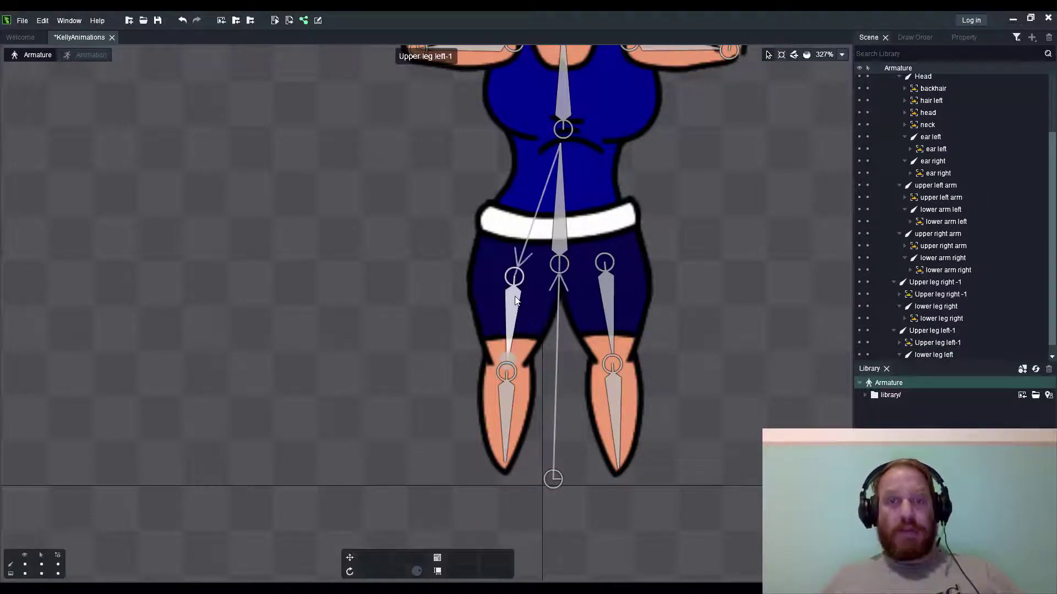
{"action": "left_click", "coordinate": [516, 300]}
{"action": "scroll", "coordinate": [552, 319], "scroll_direction": "down", "scroll_amount": 8}
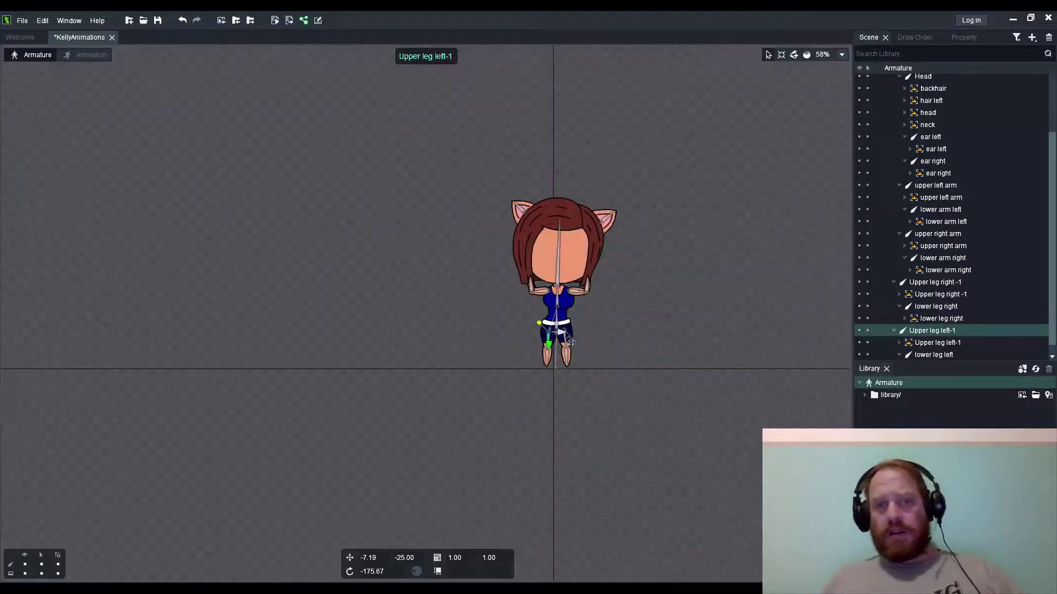
{"action": "left_click", "coordinate": [552, 319]}
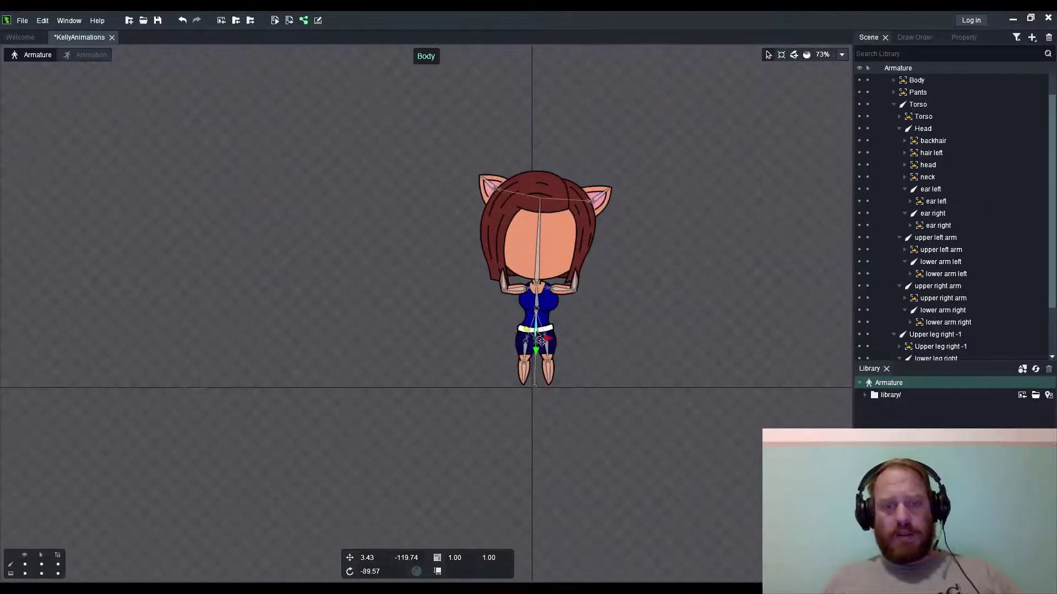
{"action": "scroll", "coordinate": [552, 319], "scroll_direction": "up", "scroll_amount": 1}
{"action": "left_click_drag", "start_coordinate": [552, 319], "coordinate": [463, 327]}
{"action": "scroll", "coordinate": [595, 220], "scroll_direction": "up", "scroll_amount": 3}
Step: Put the hair right image under the Head bone and drag the Body bone to check it follows
{"action": "left_click", "coordinate": [589, 223]}
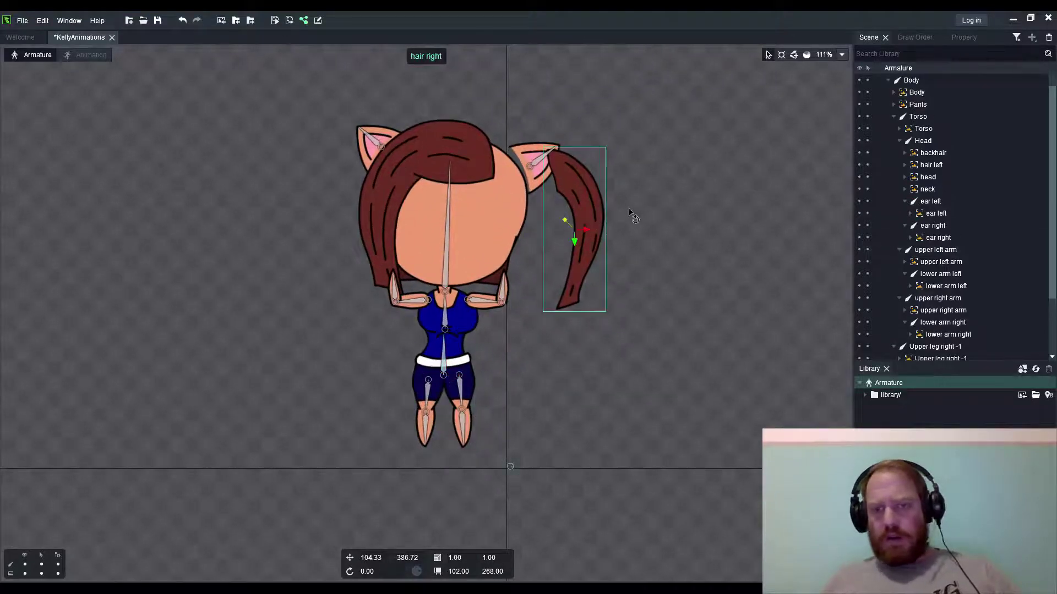
{"action": "scroll", "coordinate": [957, 198], "scroll_direction": "up", "scroll_amount": 1}
{"action": "scroll", "coordinate": [952, 226], "scroll_direction": "down", "scroll_amount": 3}
{"action": "scroll", "coordinate": [941, 165], "scroll_direction": "up", "scroll_amount": 3}
{"action": "left_click_drag", "start_coordinate": [918, 92], "coordinate": [927, 95]}
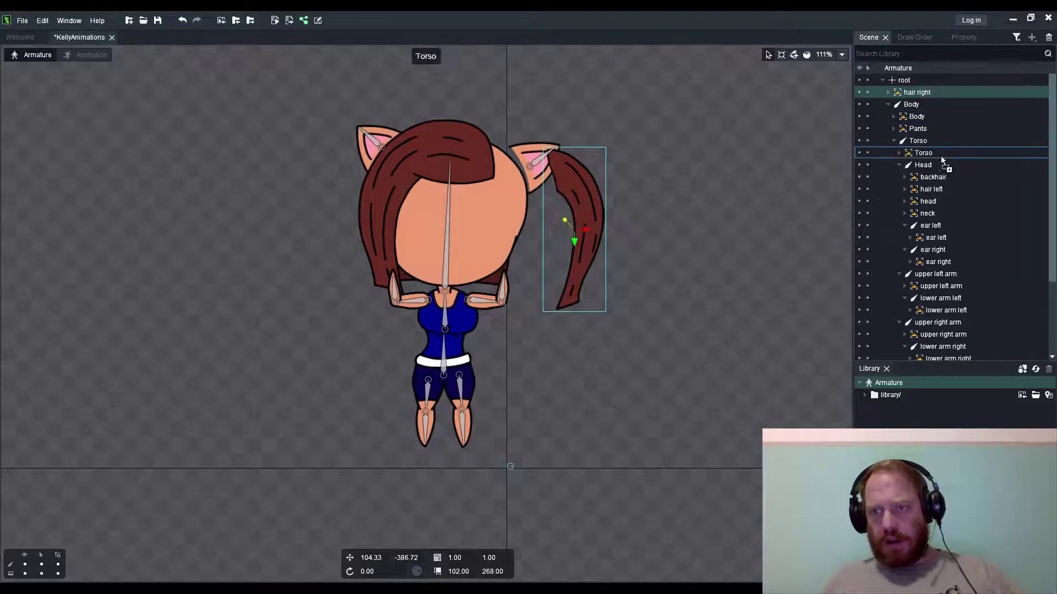
{"action": "left_click_drag", "start_coordinate": [940, 159], "coordinate": [937, 163]}
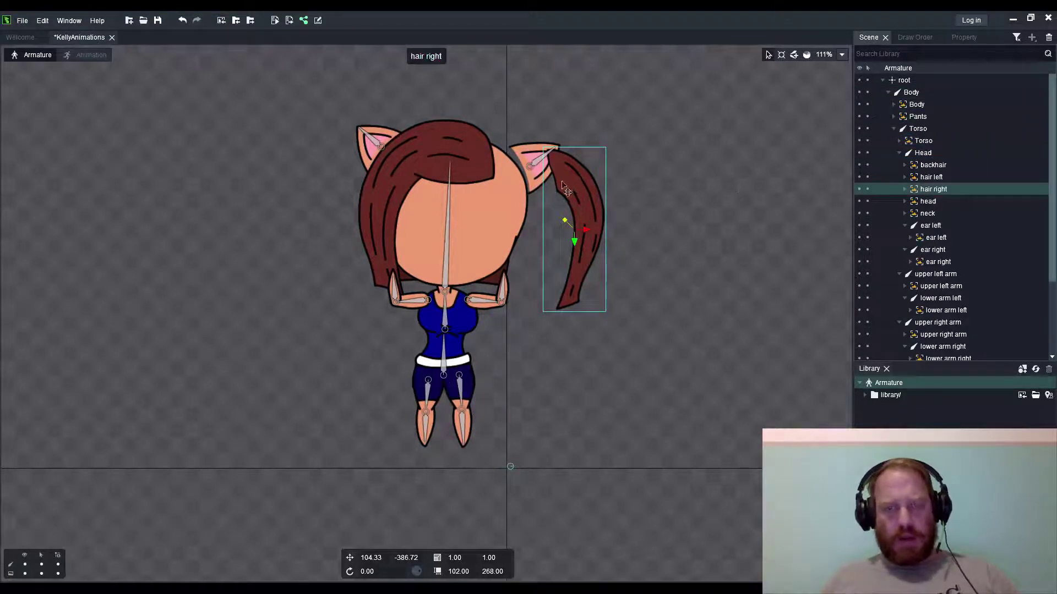
{"action": "key", "text": "ctrl+z"}
{"action": "key", "text": "ctrl+z"}
{"action": "key", "text": "ctrl+z"}
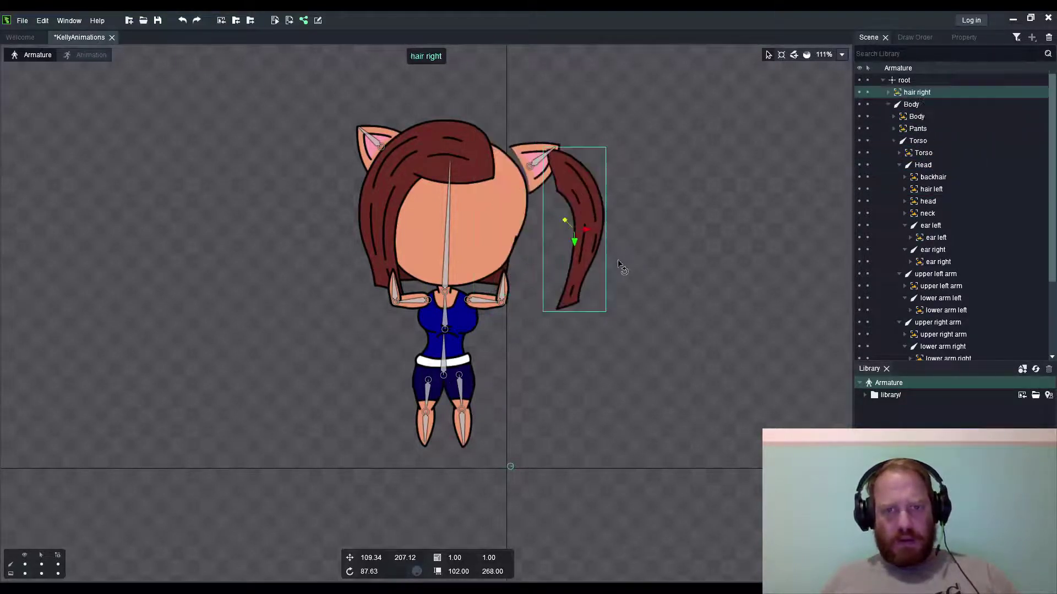
{"action": "key", "text": "ctrl+z"}
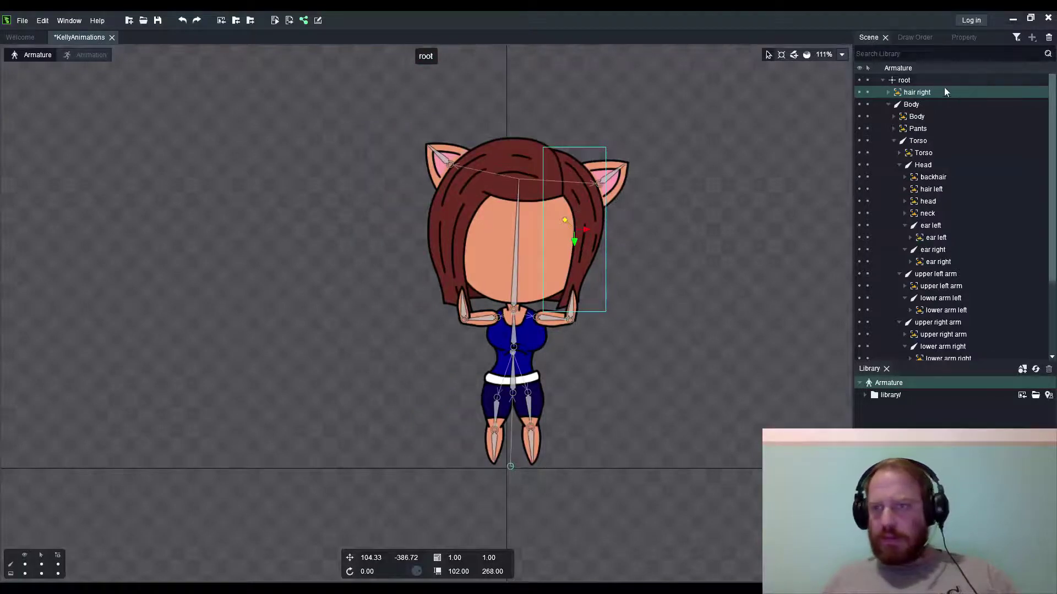
{"action": "left_click_drag", "start_coordinate": [938, 92], "coordinate": [937, 163]}
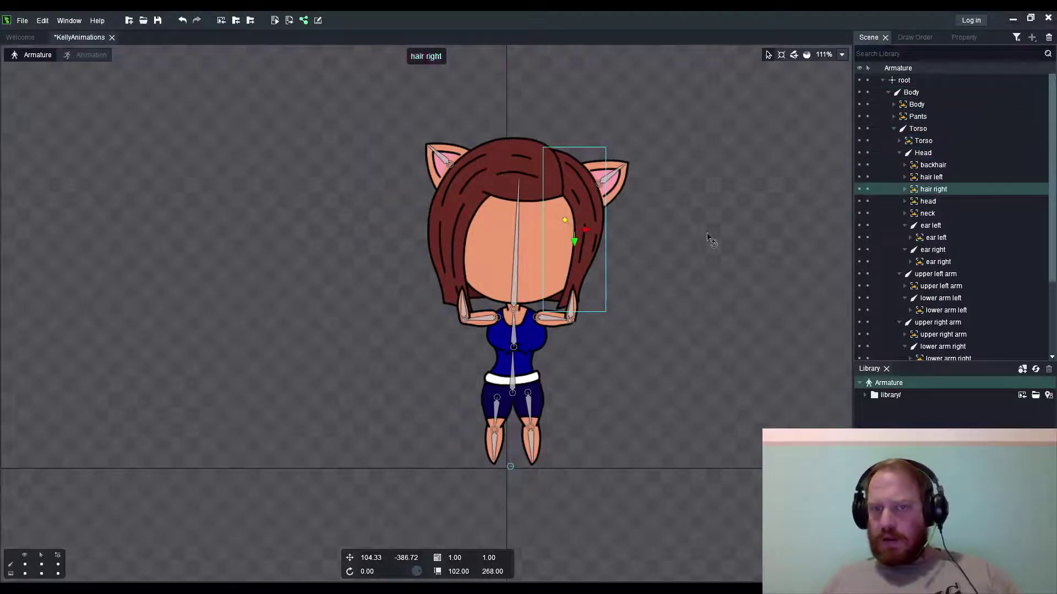
{"action": "left_click", "coordinate": [487, 383]}
{"action": "mouse_move", "coordinate": [487, 383]}
{"action": "left_mouse_down"}
{"action": "mouse_move", "coordinate": [415, 303]}
{"action": "mouse_move", "coordinate": [456, 285]}
{"action": "mouse_move", "coordinate": [396, 347]}
{"action": "mouse_move", "coordinate": [501, 395]}
{"action": "mouse_move", "coordinate": [496, 382]}
{"action": "mouse_move", "coordinate": [506, 386]}
{"action": "left_mouse_up"}
Step: Move and rotate the Upper leg right -1 bone so it runs from the hip down to the knee
{"action": "left_click", "coordinate": [527, 407]}
{"action": "scroll", "coordinate": [527, 407], "scroll_direction": "up", "scroll_amount": 3}
{"action": "mouse_move", "coordinate": [542, 457]}
{"action": "left_mouse_down"}
{"action": "mouse_move", "coordinate": [670, 421]}
{"action": "mouse_move", "coordinate": [694, 292]}
{"action": "mouse_move", "coordinate": [595, 431]}
{"action": "mouse_move", "coordinate": [437, 407]}
{"action": "mouse_move", "coordinate": [549, 444]}
{"action": "mouse_move", "coordinate": [539, 438]}
{"action": "left_mouse_up"}
{"action": "scroll", "coordinate": [530, 418], "scroll_direction": "up", "scroll_amount": 5}
{"action": "left_click_drag", "start_coordinate": [496, 340], "coordinate": [535, 363]}
{"action": "left_click_drag", "start_coordinate": [729, 460], "coordinate": [759, 242]}
{"action": "mouse_move", "coordinate": [559, 385]}
{"action": "left_mouse_down"}
{"action": "mouse_move", "coordinate": [553, 394]}
{"action": "mouse_move", "coordinate": [550, 378]}
{"action": "left_mouse_up"}
{"action": "left_click_drag", "start_coordinate": [691, 397], "coordinate": [589, 460]}
{"action": "left_click_drag", "start_coordinate": [517, 376], "coordinate": [544, 384]}
{"action": "left_click_drag", "start_coordinate": [705, 452], "coordinate": [763, 392]}
{"action": "left_click_drag", "start_coordinate": [563, 384], "coordinate": [543, 368]}
{"action": "left_click_drag", "start_coordinate": [741, 406], "coordinate": [766, 391]}
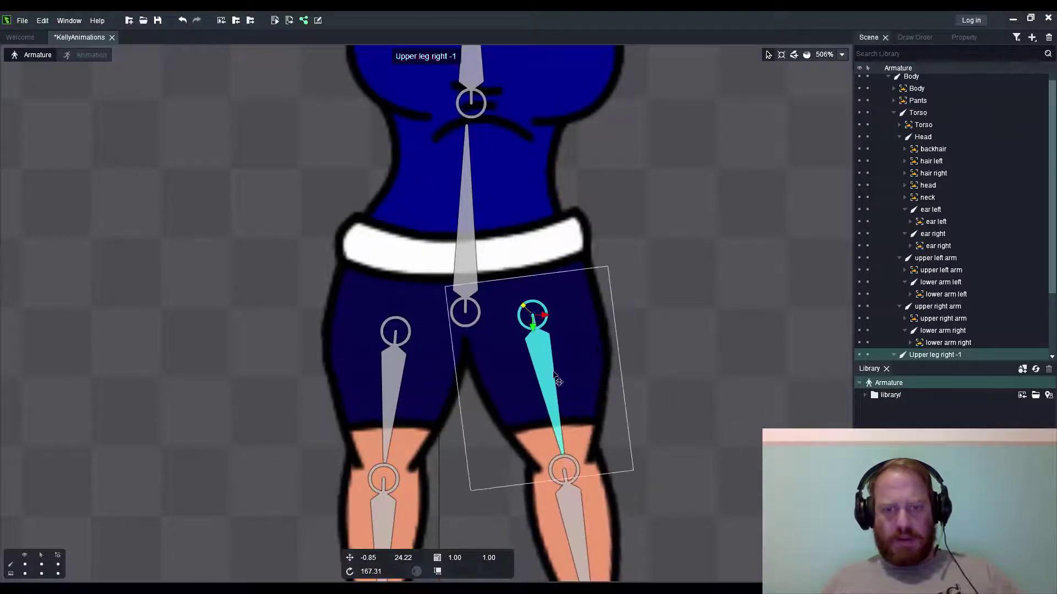
{"action": "key", "text": "ctrl+z"}
Step: Raise the right knee joint on the thigh, then swing the right leg to test it, ending at rotation 177.44
{"action": "left_click", "coordinate": [589, 390]}
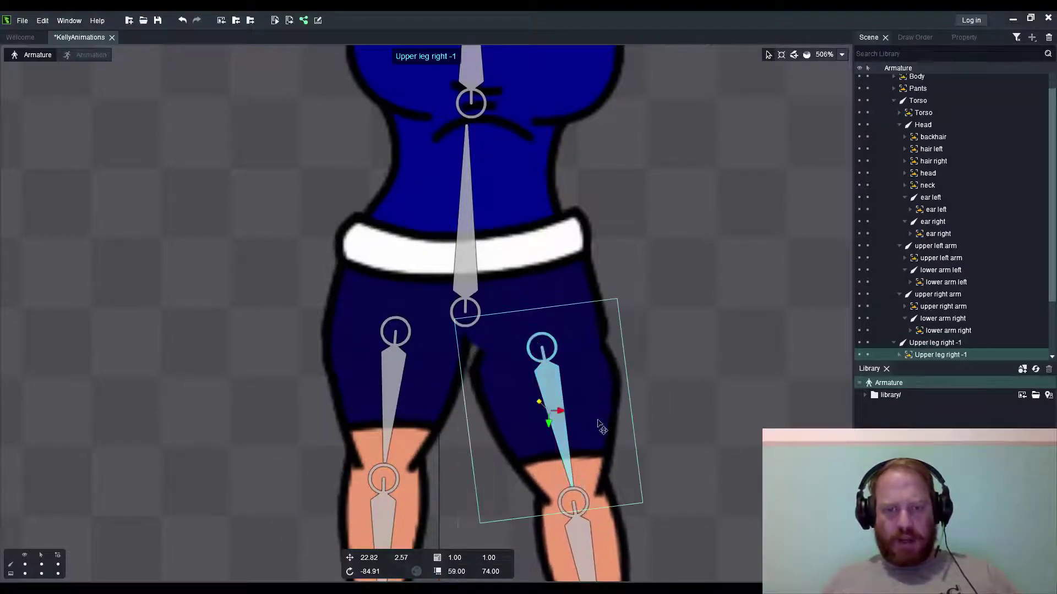
{"action": "left_click_drag", "start_coordinate": [602, 432], "coordinate": [591, 405]}
{"action": "left_click_drag", "start_coordinate": [573, 532], "coordinate": [561, 492]}
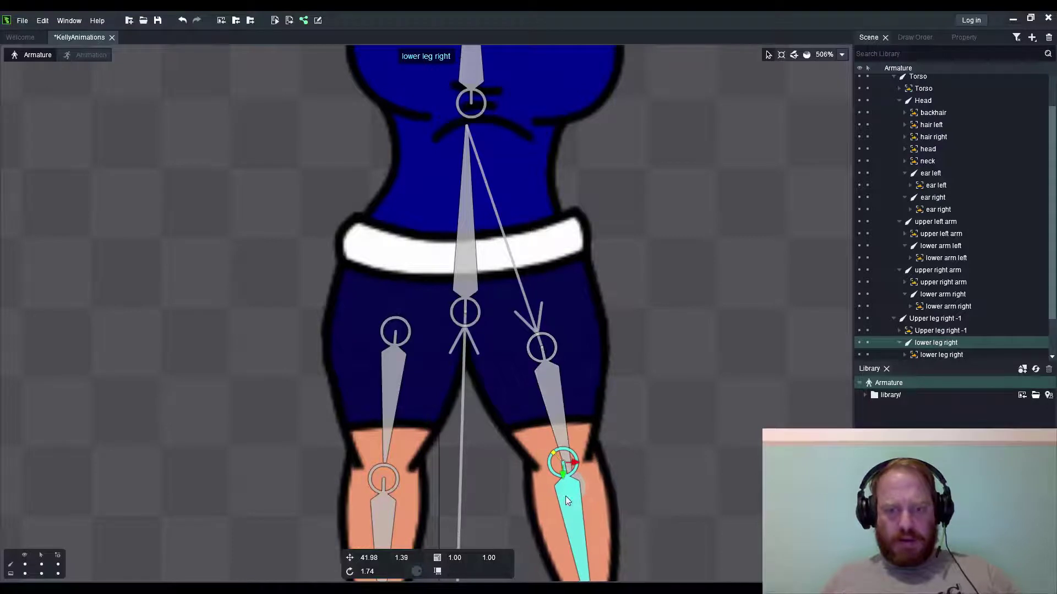
{"action": "left_click", "coordinate": [550, 407]}
{"action": "left_click_drag", "start_coordinate": [704, 404], "coordinate": [636, 394]}
Step: Select the Upper leg left-1 bone and swing the left leg outward
{"action": "scroll", "coordinate": [637, 394], "scroll_direction": "down", "scroll_amount": 1}
{"action": "scroll", "coordinate": [636, 394], "scroll_direction": "up", "scroll_amount": 1}
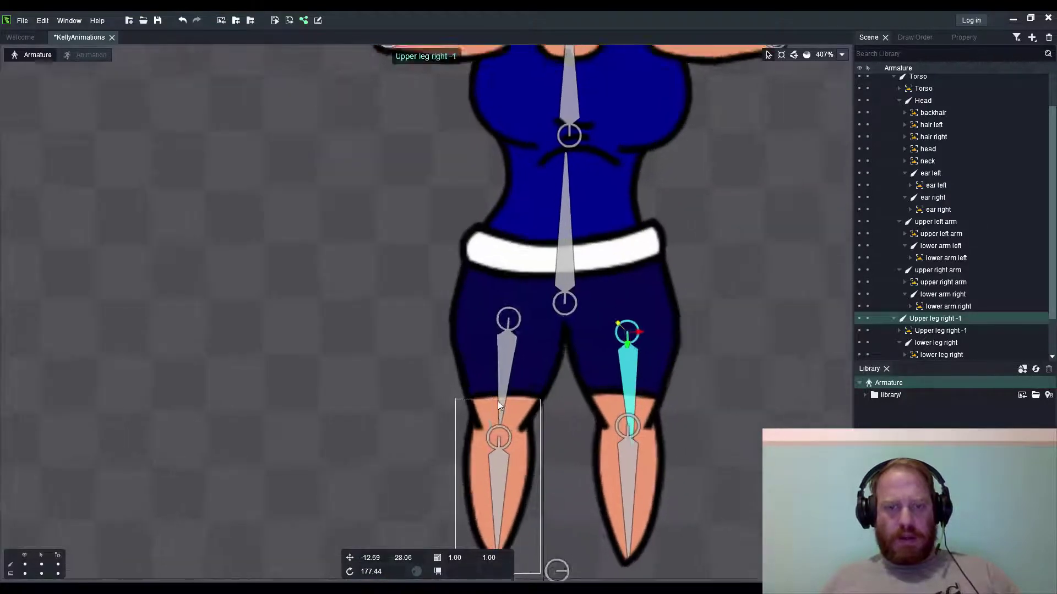
{"action": "left_click", "coordinate": [473, 352]}
{"action": "left_click_drag", "start_coordinate": [460, 358], "coordinate": [505, 366]}
Step: Create the lower leg left bone from the knee downward, then swing the leg back to hang at -179.20
{"action": "left_click", "coordinate": [469, 361]}
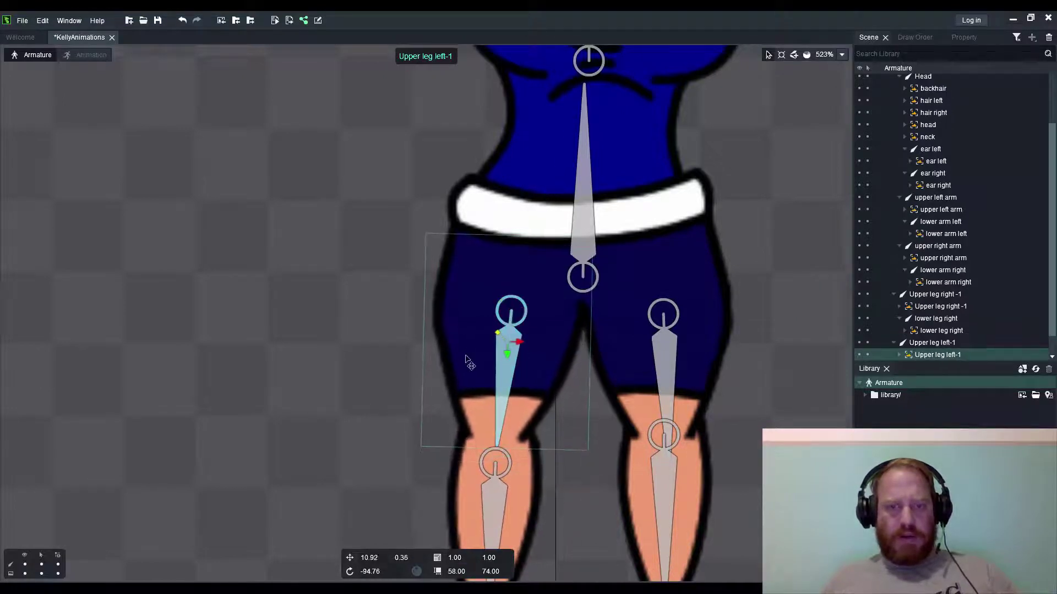
{"action": "key", "text": "n"}
{"action": "left_click_drag", "start_coordinate": [495, 456], "coordinate": [502, 492]}
{"action": "left_click_drag", "start_coordinate": [505, 361], "coordinate": [537, 446]}
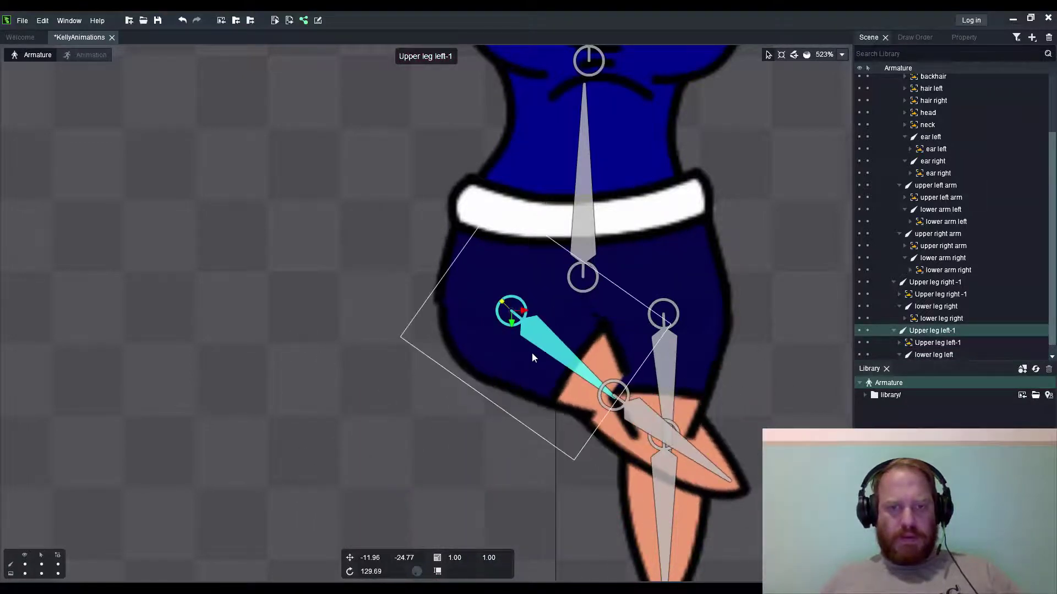
{"action": "left_click_drag", "start_coordinate": [547, 351], "coordinate": [386, 316]}
Step: Rotate the right upper leg slightly and bend the right lower leg through several angles, then lower it back
{"action": "scroll", "coordinate": [396, 324], "scroll_direction": "down", "scroll_amount": 6}
{"action": "scroll", "coordinate": [564, 537], "scroll_direction": "up", "scroll_amount": 3}
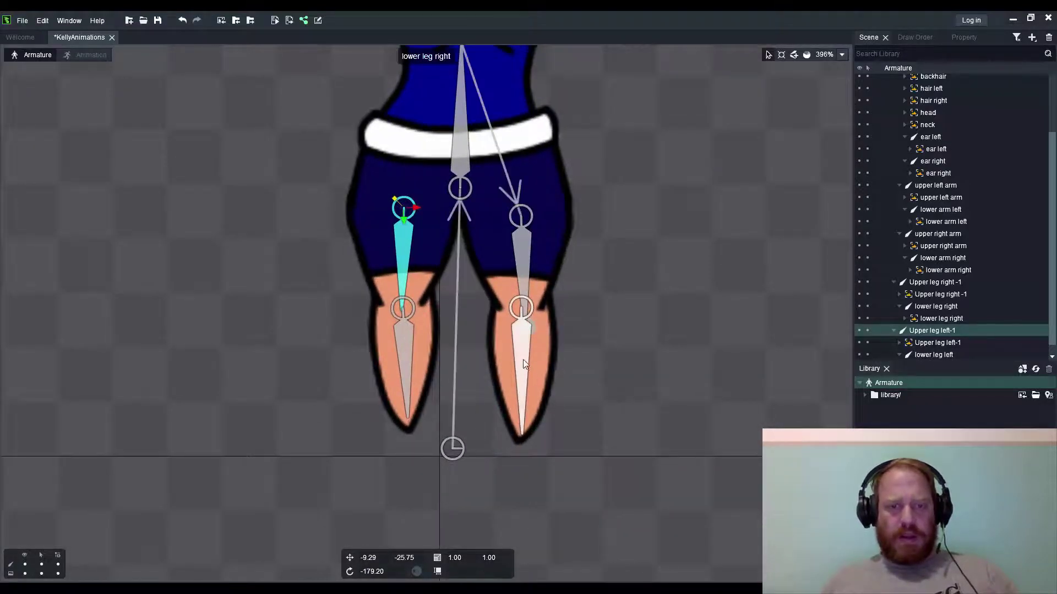
{"action": "left_click_drag", "start_coordinate": [536, 287], "coordinate": [501, 355]}
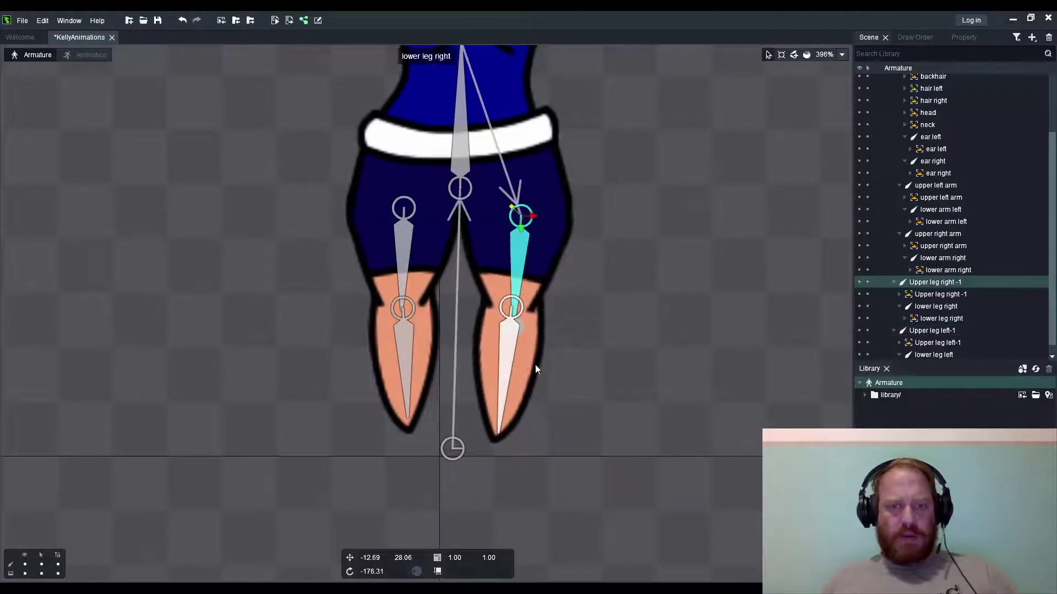
{"action": "left_click_drag", "start_coordinate": [568, 385], "coordinate": [677, 164]}
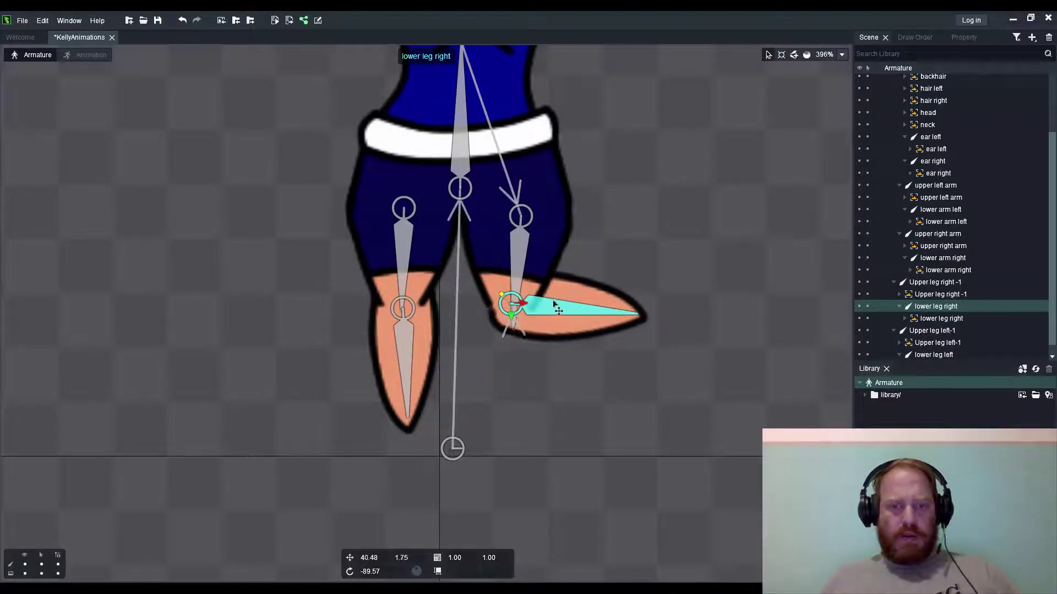
{"action": "left_click_drag", "start_coordinate": [552, 296], "coordinate": [430, 286]}
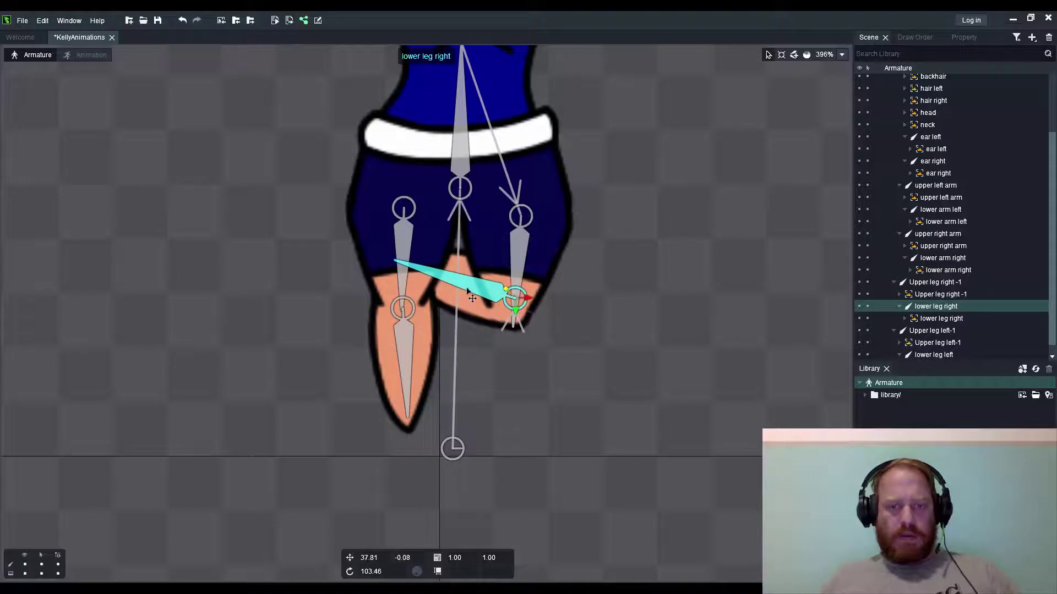
{"action": "left_click_drag", "start_coordinate": [668, 439], "coordinate": [704, 128]}
{"action": "left_click_drag", "start_coordinate": [747, 317], "coordinate": [649, 261]}
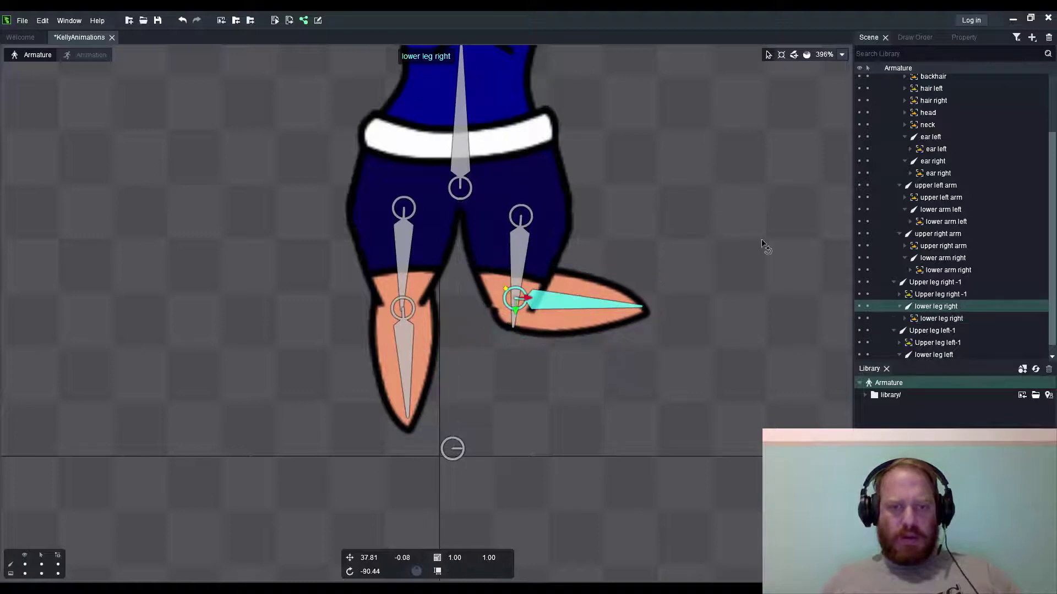
{"action": "left_click_drag", "start_coordinate": [762, 240], "coordinate": [646, 284]}
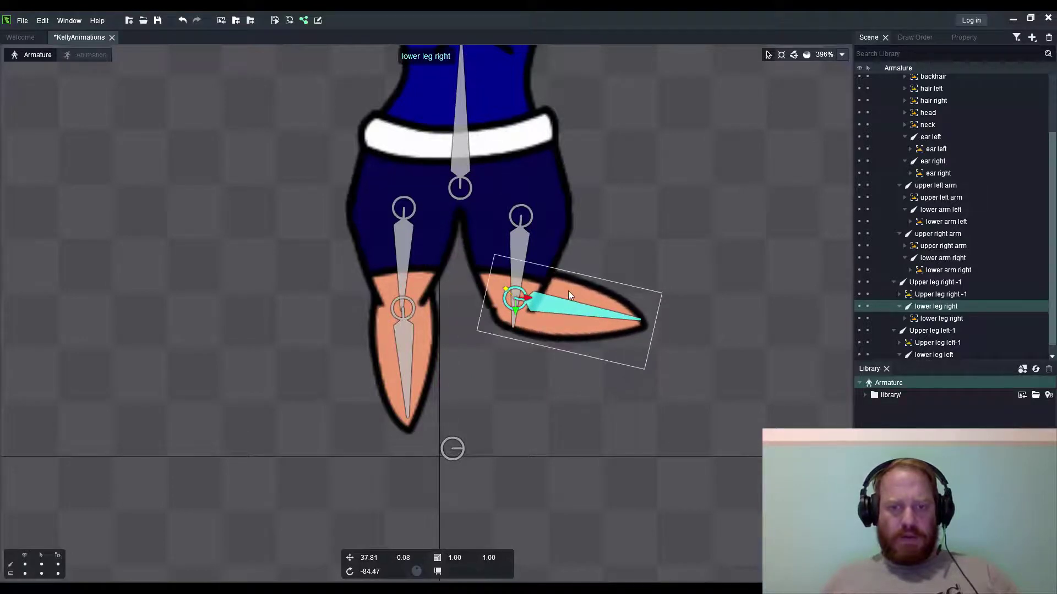
{"action": "left_click_drag", "start_coordinate": [688, 314], "coordinate": [541, 361]}
Step: Bend the lower leg left bone at the knee, undoing two accidental rotations of the shin image
{"action": "left_click", "coordinate": [411, 318]}
{"action": "left_click_drag", "start_coordinate": [263, 373], "coordinate": [286, 168]}
{"action": "left_click_drag", "start_coordinate": [367, 327], "coordinate": [586, 374]}
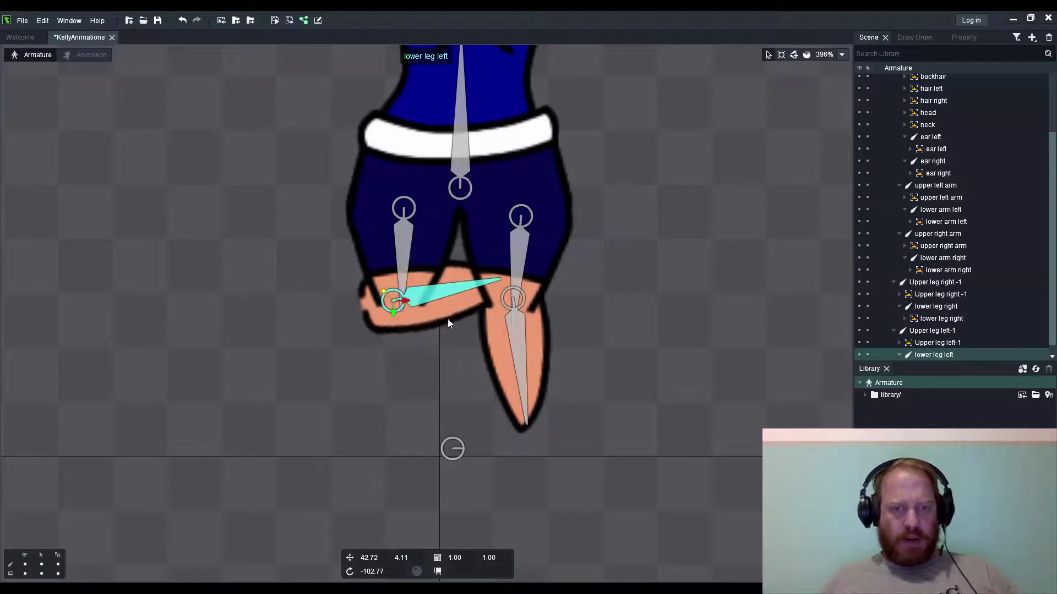
{"action": "left_click_drag", "start_coordinate": [435, 297], "coordinate": [378, 322]}
{"action": "left_click", "coordinate": [394, 325]}
{"action": "left_click_drag", "start_coordinate": [271, 405], "coordinate": [405, 408]}
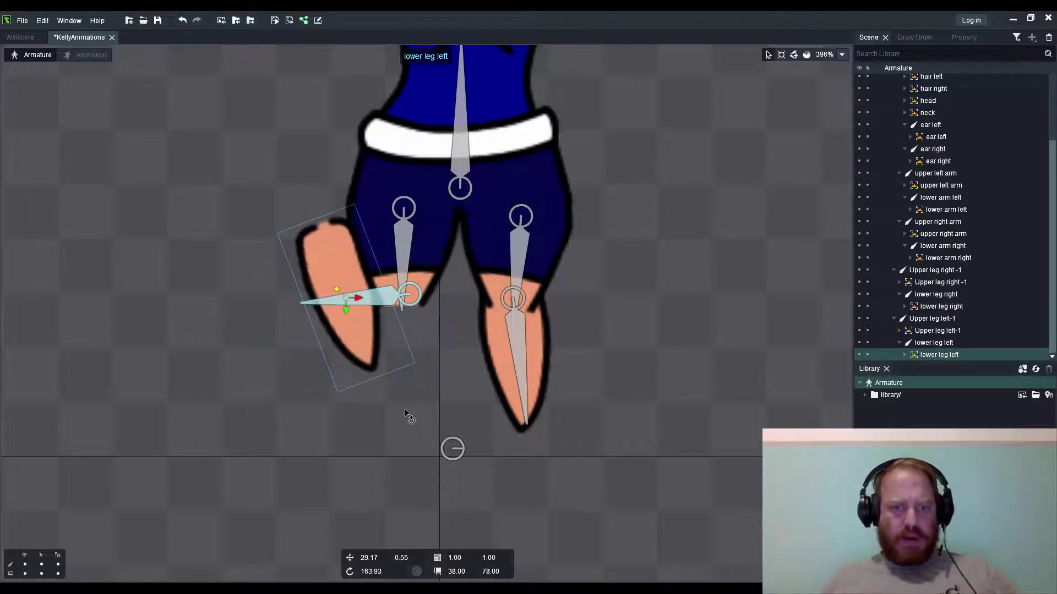
{"action": "key", "text": "ctrl+z"}
{"action": "left_click_drag", "start_coordinate": [380, 297], "coordinate": [363, 306]}
{"action": "left_click", "coordinate": [352, 323]}
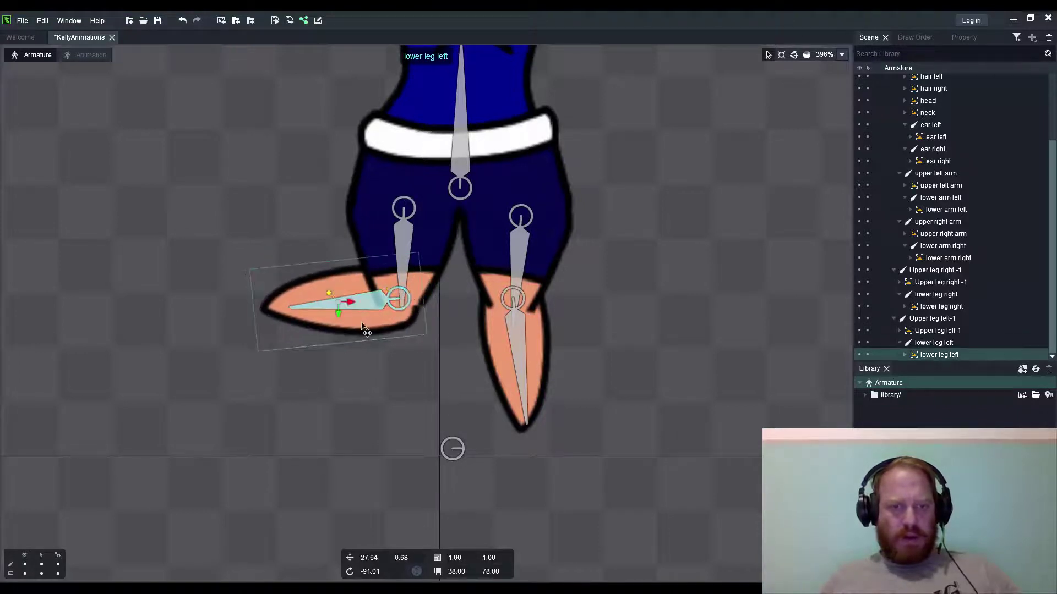
{"action": "left_click_drag", "start_coordinate": [202, 314], "coordinate": [427, 282]}
{"action": "key", "text": "ctrl+z"}
Step: Swing the left lower leg around and return it to hanging straight down at -0.73
{"action": "left_click", "coordinate": [307, 315]}
{"action": "left_click_drag", "start_coordinate": [753, 280], "coordinate": [388, 411]}
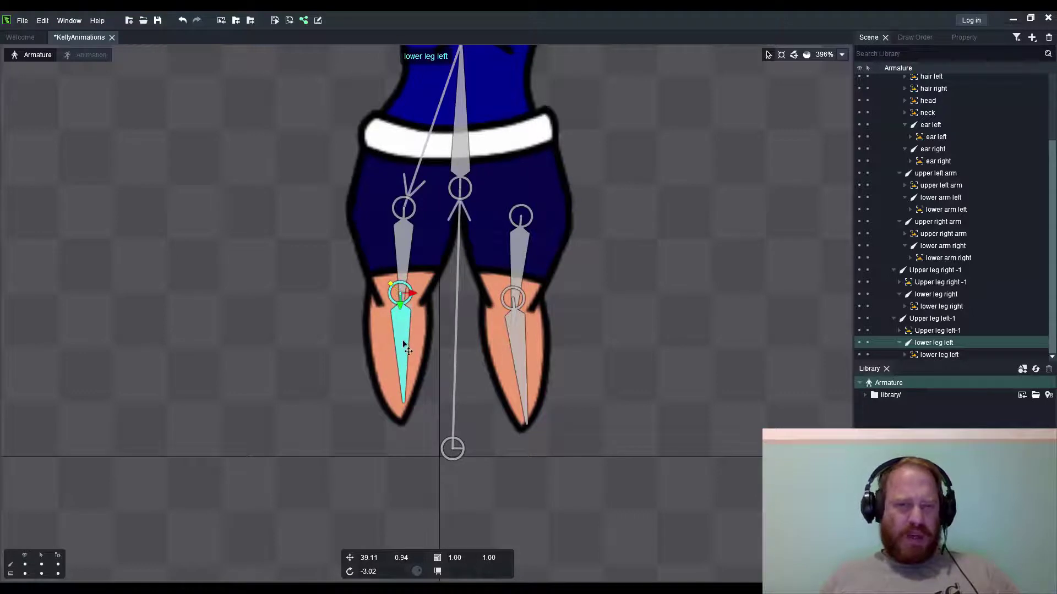
{"action": "left_click_drag", "start_coordinate": [404, 341], "coordinate": [404, 344]}
{"action": "left_click_drag", "start_coordinate": [256, 306], "coordinate": [316, 194]}
{"action": "left_click_drag", "start_coordinate": [230, 351], "coordinate": [477, 357]}
{"action": "left_click", "coordinate": [424, 328]}
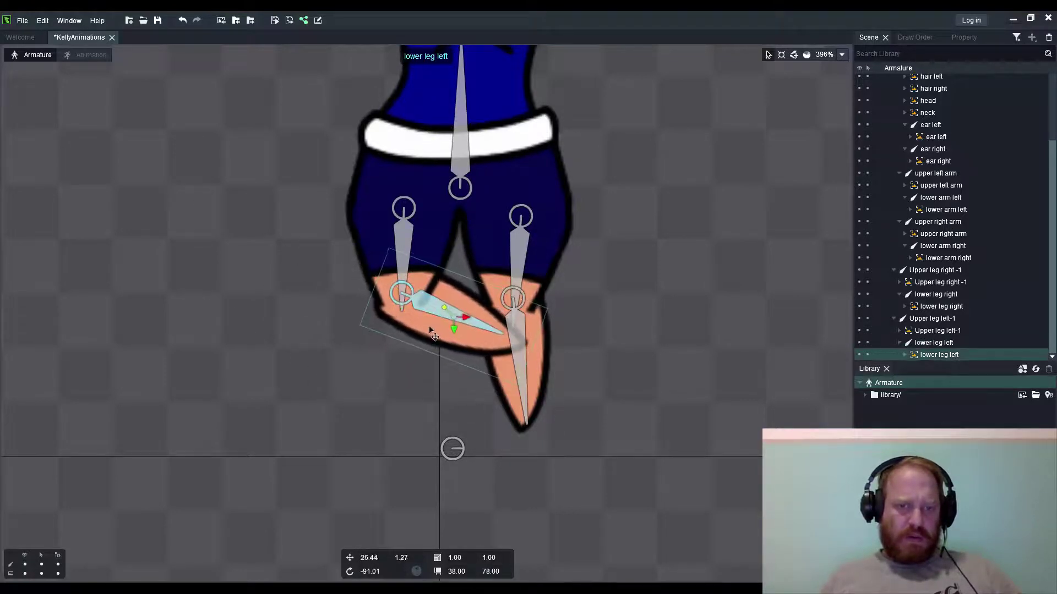
{"action": "left_click_drag", "start_coordinate": [432, 311], "coordinate": [417, 430]}
Step: Swing the upper arm right bone down and bend the lower arm right at the elbow
{"action": "scroll", "coordinate": [374, 435], "scroll_direction": "down", "scroll_amount": 2}
{"action": "scroll", "coordinate": [461, 183], "scroll_direction": "up", "scroll_amount": 2}
{"action": "scroll", "coordinate": [500, 252], "scroll_direction": "down", "scroll_amount": 2}
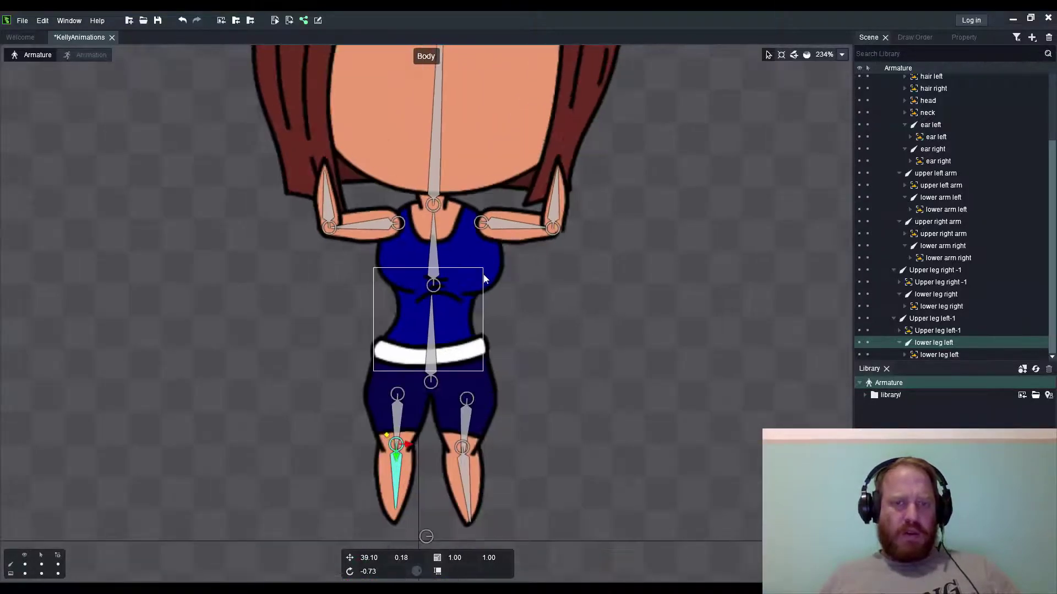
{"action": "scroll", "coordinate": [527, 235], "scroll_direction": "up", "scroll_amount": 2}
{"action": "left_click", "coordinate": [523, 228]}
{"action": "left_click_drag", "start_coordinate": [726, 285], "coordinate": [592, 295]}
{"action": "left_click", "coordinate": [592, 295]}
{"action": "mouse_move", "coordinate": [628, 256]}
{"action": "left_mouse_down"}
{"action": "mouse_move", "coordinate": [632, 424]}
{"action": "mouse_move", "coordinate": [406, 377]}
{"action": "mouse_move", "coordinate": [446, 385]}
{"action": "mouse_move", "coordinate": [761, 259]}
{"action": "mouse_move", "coordinate": [743, 224]}
{"action": "mouse_move", "coordinate": [632, 258]}
{"action": "left_mouse_up"}
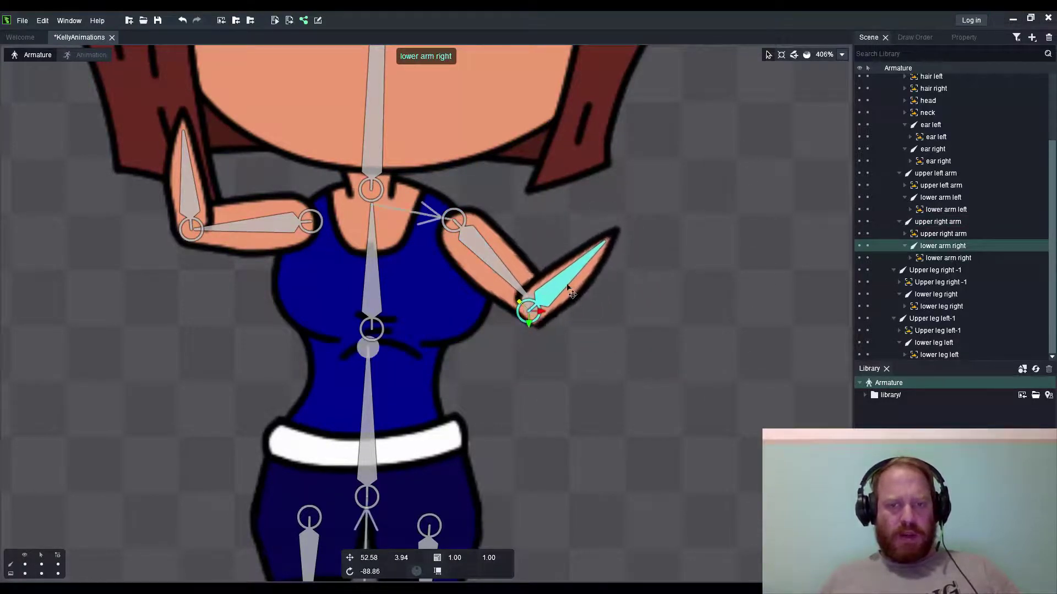
{"action": "left_click_drag", "start_coordinate": [569, 279], "coordinate": [425, 401]}
Step: Rotate the upper arm left bone down and back through several positions
{"action": "scroll", "coordinate": [448, 365], "scroll_direction": "down", "scroll_amount": 3}
{"action": "scroll", "coordinate": [253, 300], "scroll_direction": "up", "scroll_amount": 3}
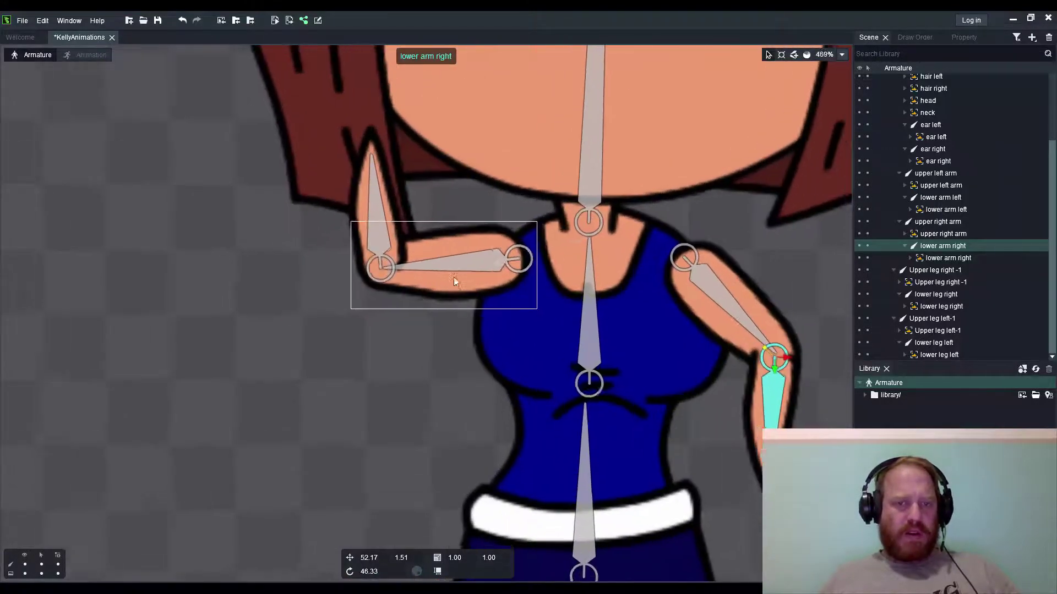
{"action": "left_click", "coordinate": [453, 277]}
{"action": "left_click_drag", "start_coordinate": [131, 269], "coordinate": [283, 418]}
{"action": "left_click_drag", "start_coordinate": [480, 283], "coordinate": [475, 288]}
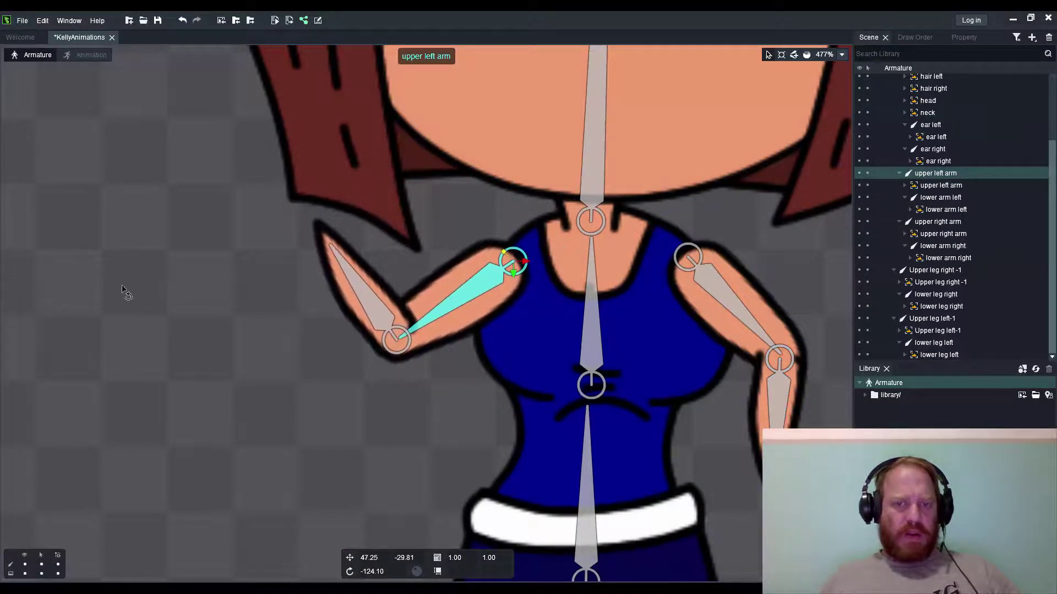
{"action": "left_click_drag", "start_coordinate": [120, 286], "coordinate": [184, 341]}
{"action": "left_click_drag", "start_coordinate": [462, 325], "coordinate": [473, 318]}
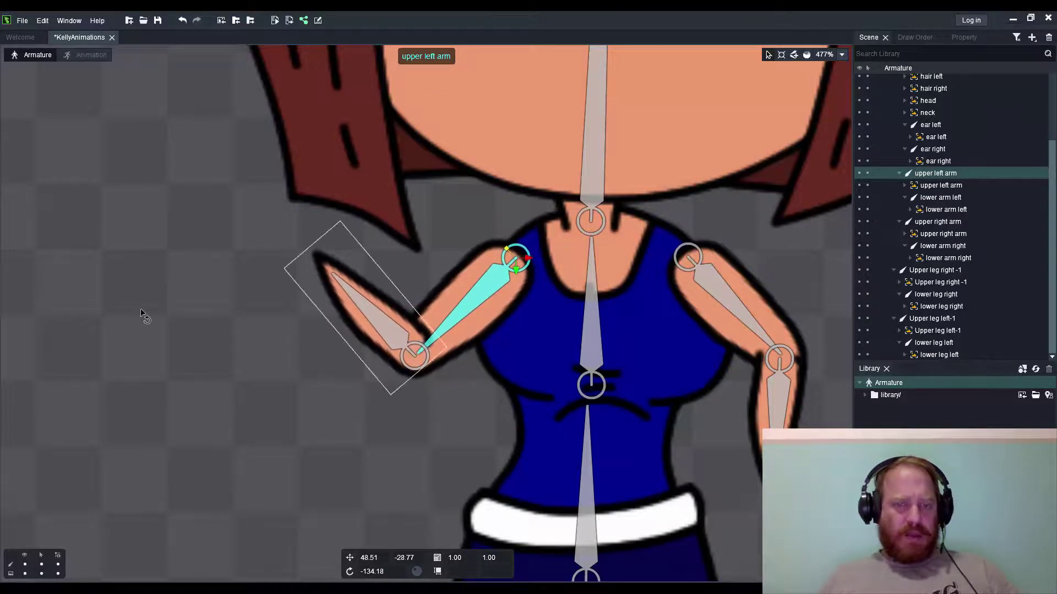
{"action": "left_click_drag", "start_coordinate": [141, 311], "coordinate": [502, 297]}
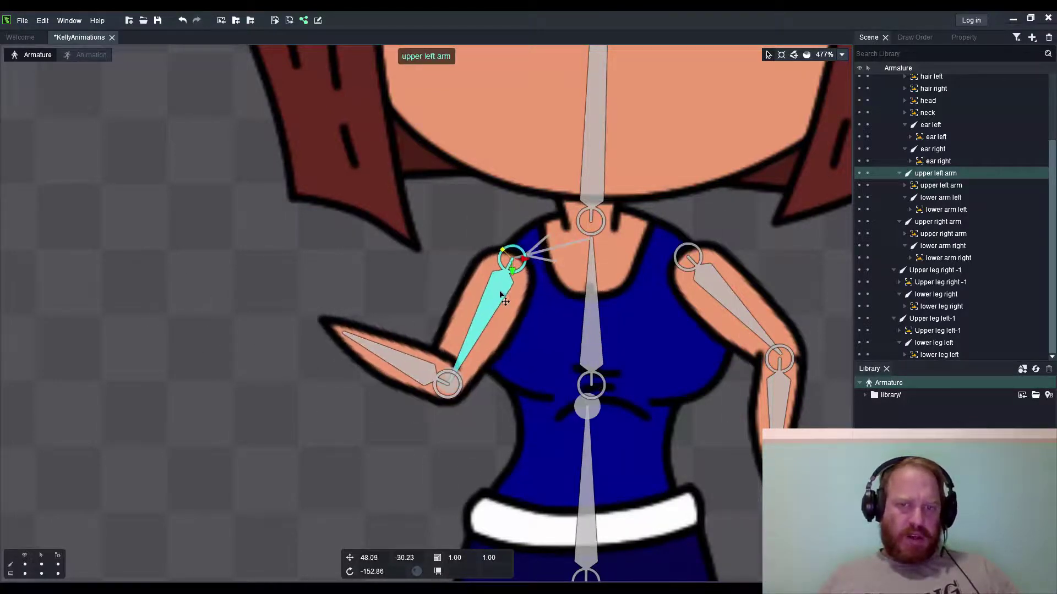
Step: Bend the right forearm outward and return it to hang down
{"action": "left_click", "coordinate": [499, 343]}
{"action": "left_click", "coordinate": [703, 332]}
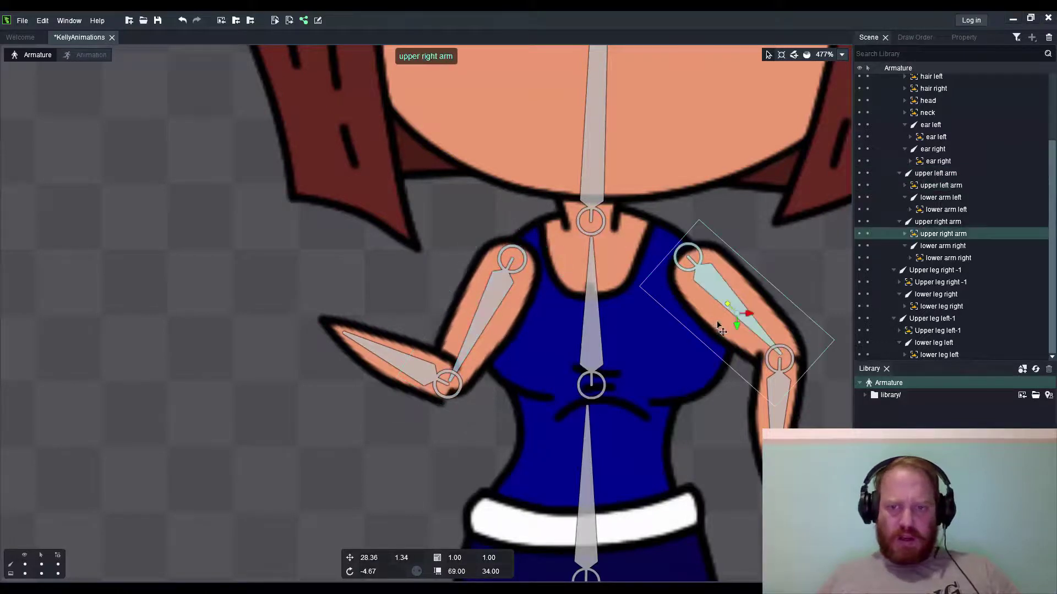
{"action": "left_click", "coordinate": [770, 388]}
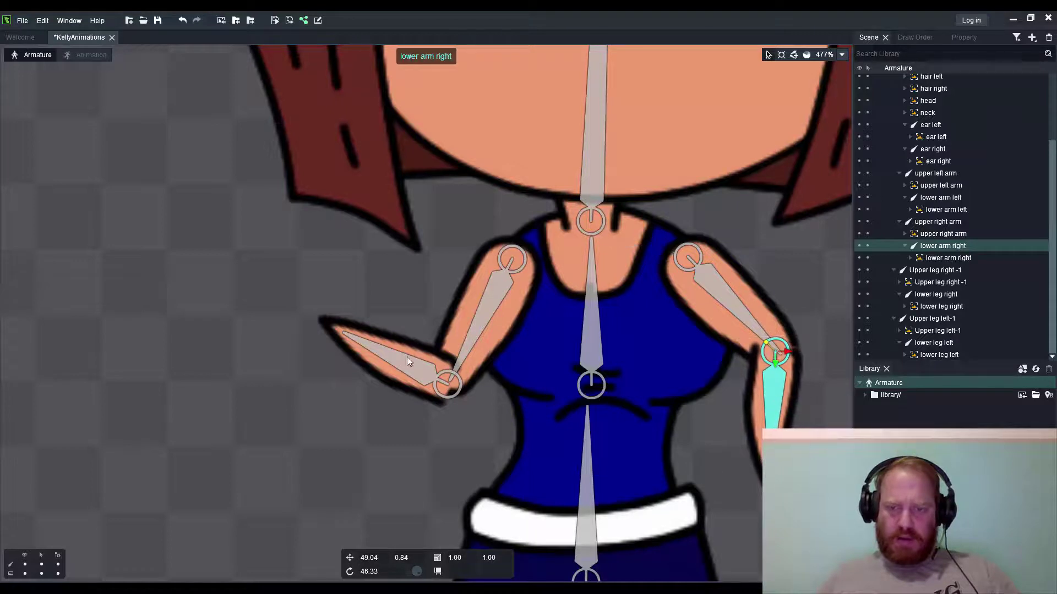
{"action": "scroll", "coordinate": [628, 438], "scroll_direction": "down", "scroll_amount": 3}
{"action": "scroll", "coordinate": [726, 438], "scroll_direction": "up", "scroll_amount": 4}
{"action": "left_click_drag", "start_coordinate": [726, 439], "coordinate": [410, 348]}
{"action": "left_click_drag", "start_coordinate": [593, 412], "coordinate": [820, 378]}
Step: Rotate the left upper arm, then bend the lower arm left outward to rotation 47.65
{"action": "scroll", "coordinate": [349, 289], "scroll_direction": "down", "scroll_amount": 3}
{"action": "scroll", "coordinate": [308, 235], "scroll_direction": "up", "scroll_amount": 5}
{"action": "left_click", "coordinate": [412, 272]}
{"action": "scroll", "coordinate": [412, 272], "scroll_direction": "down", "scroll_amount": 3}
{"action": "scroll", "coordinate": [476, 472], "scroll_direction": "up", "scroll_amount": 1}
{"action": "left_click_drag", "start_coordinate": [476, 472], "coordinate": [379, 311]}
{"action": "scroll", "coordinate": [444, 324], "scroll_direction": "up", "scroll_amount": 2}
{"action": "left_click", "coordinate": [447, 309]}
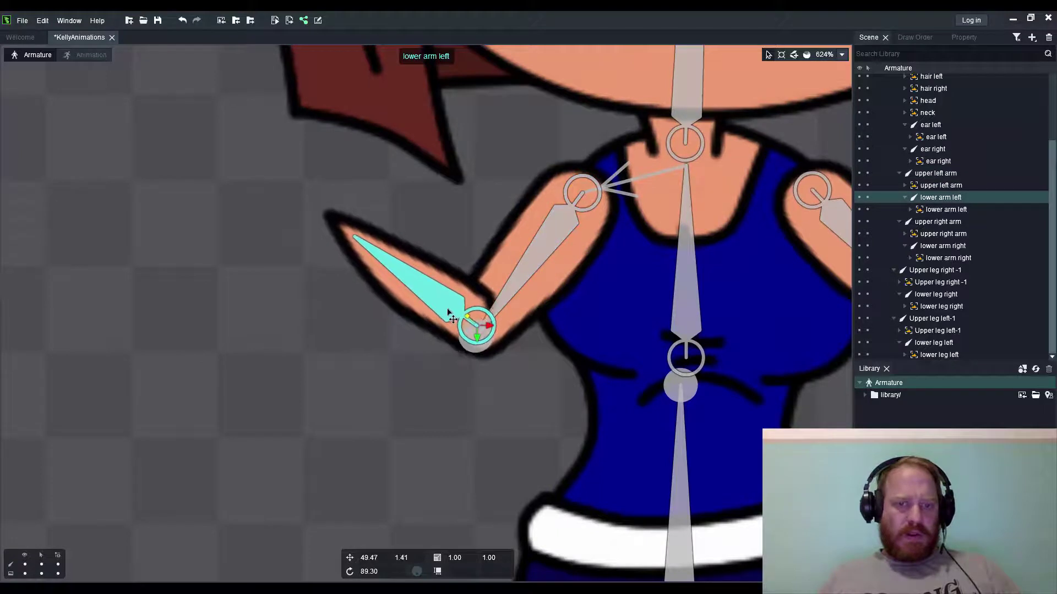
{"action": "left_click_drag", "start_coordinate": [446, 309], "coordinate": [609, 408]}
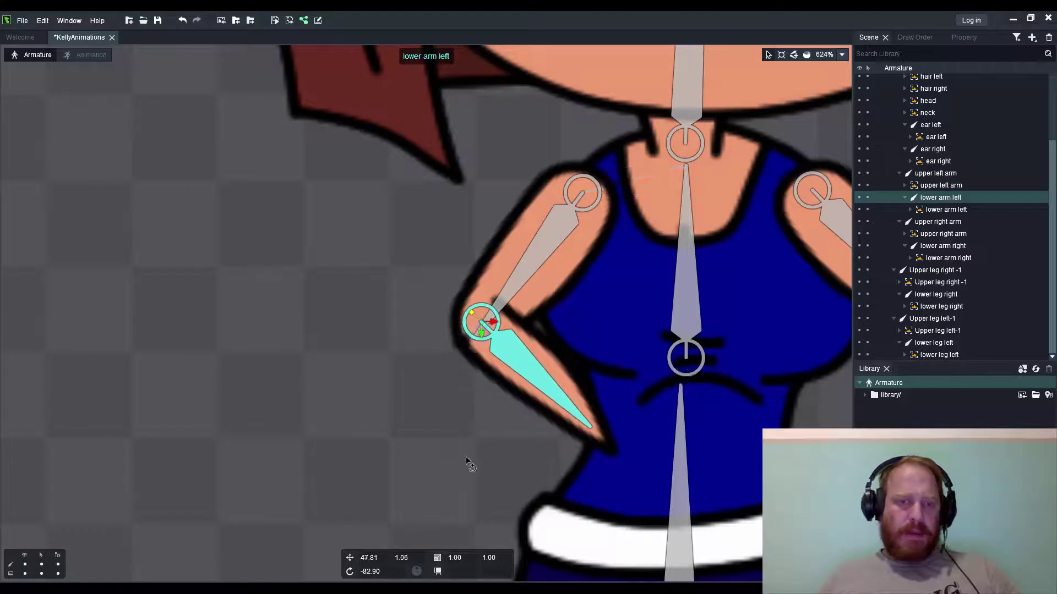
{"action": "left_click_drag", "start_coordinate": [463, 471], "coordinate": [358, 175]}
Step: Swing the left forearm down-left and bend the right lower leg outward at the knee
{"action": "scroll", "coordinate": [451, 352], "scroll_direction": "down", "scroll_amount": 6}
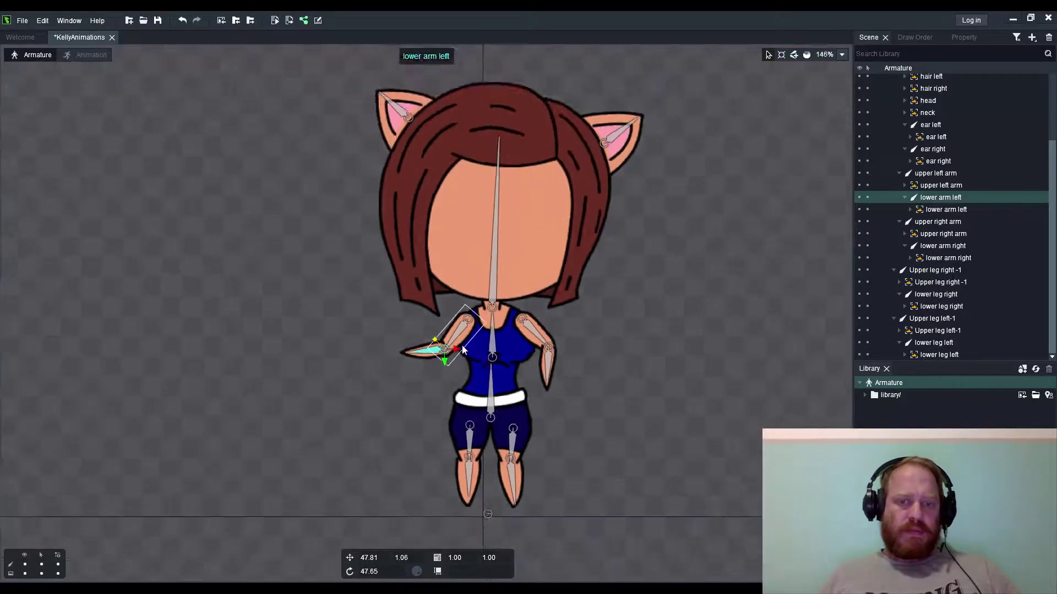
{"action": "scroll", "coordinate": [452, 357], "scroll_direction": "up", "scroll_amount": 3}
{"action": "left_click_drag", "start_coordinate": [452, 356], "coordinate": [410, 425]}
{"action": "scroll", "coordinate": [440, 437], "scroll_direction": "down", "scroll_amount": 3}
{"action": "scroll", "coordinate": [470, 402], "scroll_direction": "up", "scroll_amount": 4}
{"action": "left_click", "coordinate": [440, 395]}
{"action": "left_click_drag", "start_coordinate": [576, 431], "coordinate": [652, 193]}
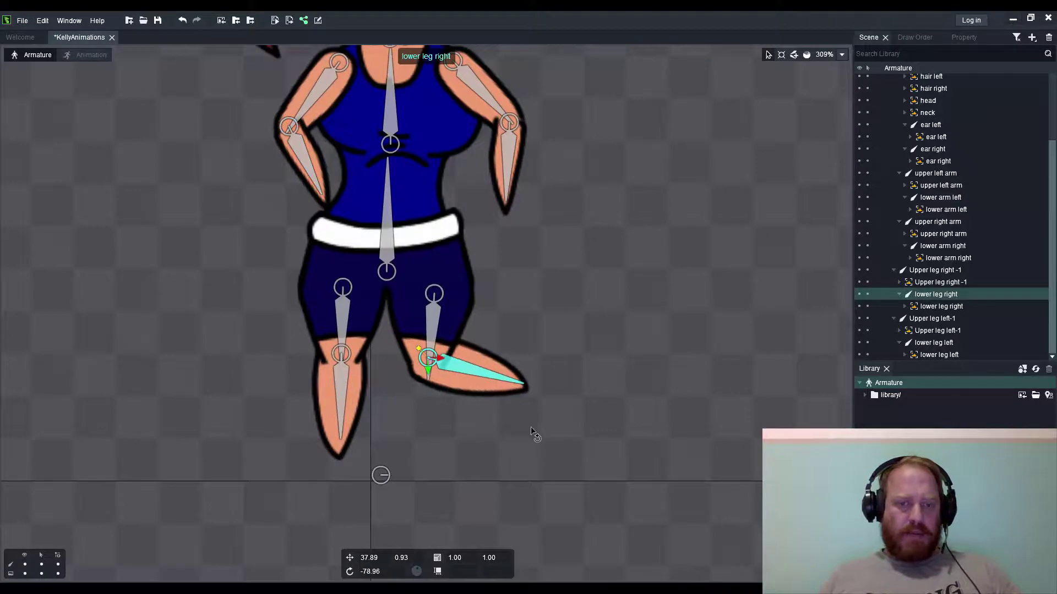
{"action": "scroll", "coordinate": [533, 427], "scroll_direction": "down", "scroll_amount": 5}
{"action": "scroll", "coordinate": [493, 489], "scroll_direction": "up", "scroll_amount": 5}
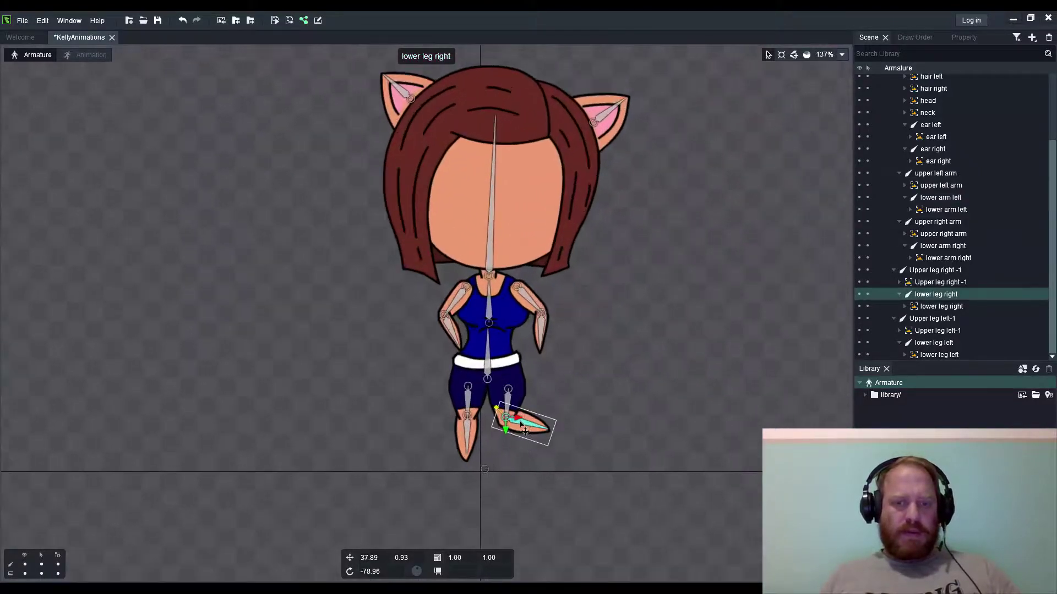
Step: Select the right upper leg and both upper arm bones, then tilt the Head bone back and forth
{"action": "left_click", "coordinate": [503, 395]}
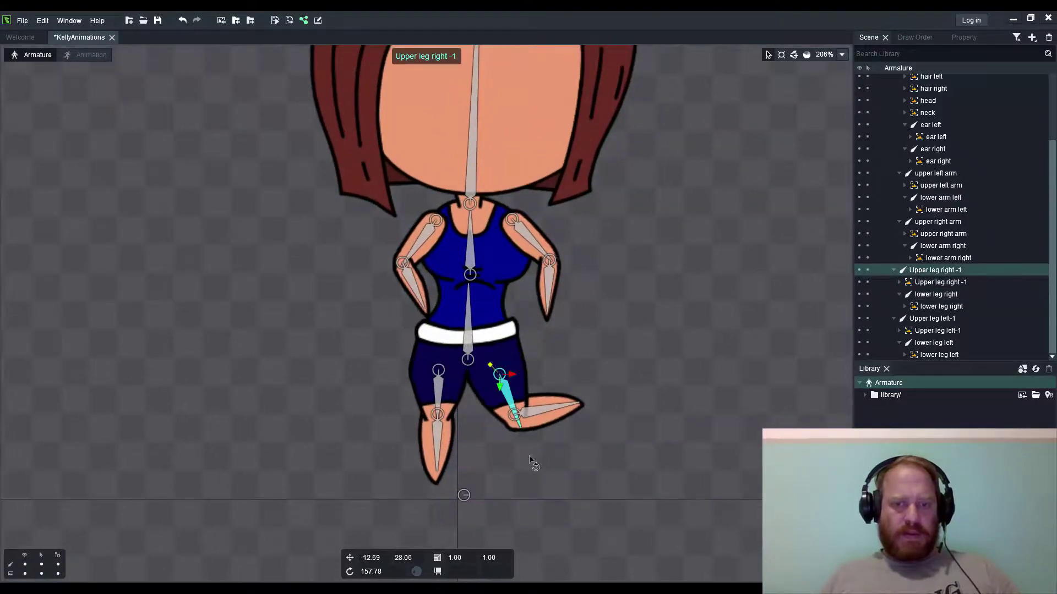
{"action": "scroll", "coordinate": [527, 454], "scroll_direction": "down", "scroll_amount": 5}
{"action": "scroll", "coordinate": [531, 360], "scroll_direction": "up", "scroll_amount": 3}
{"action": "left_click", "coordinate": [530, 346]}
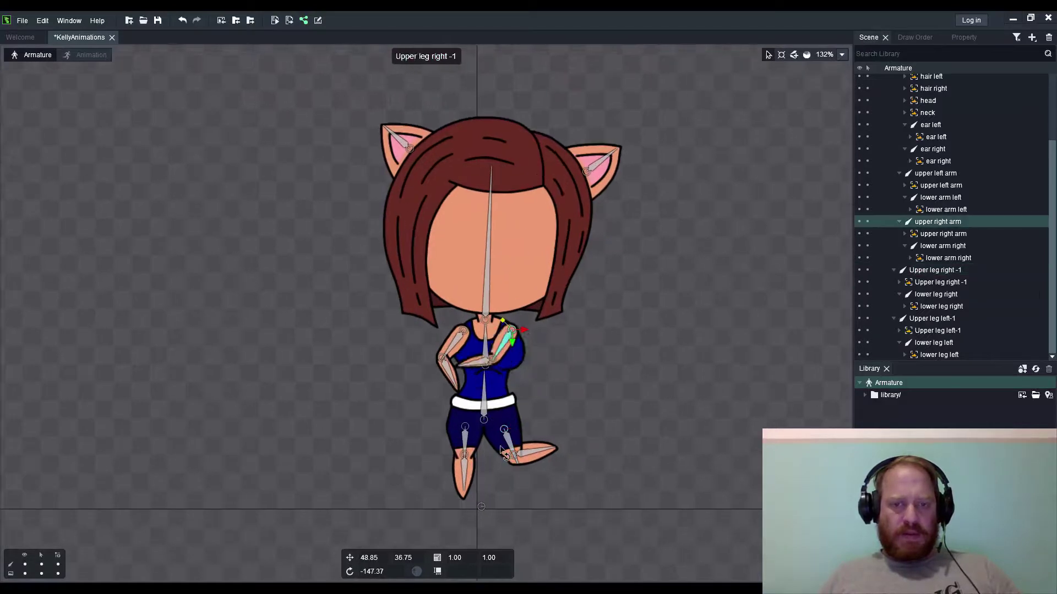
{"action": "left_click", "coordinate": [443, 350]}
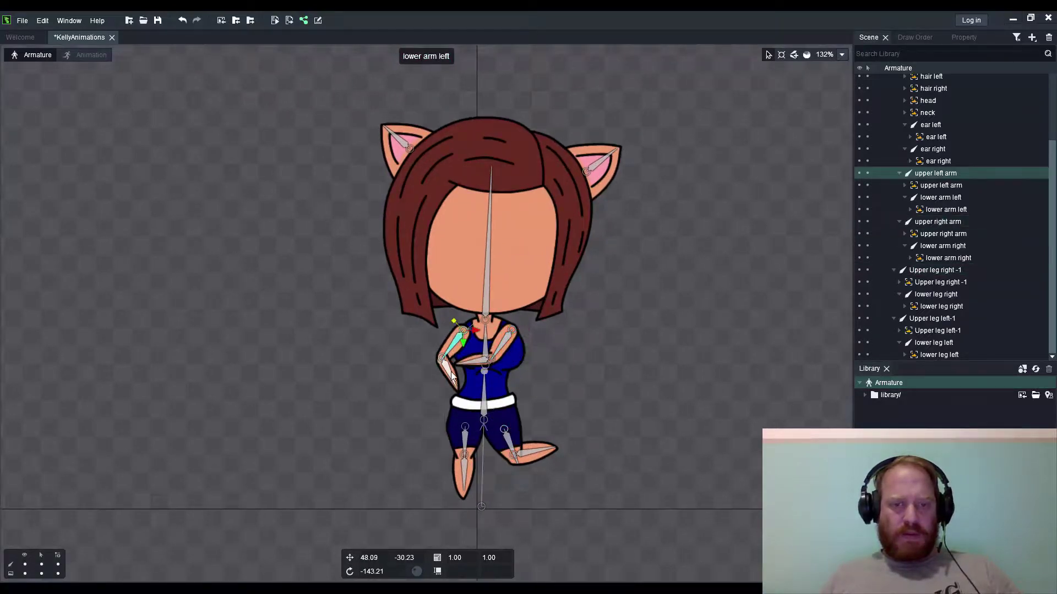
{"action": "left_click", "coordinate": [488, 259]}
{"action": "scroll", "coordinate": [522, 273], "scroll_direction": "up", "scroll_amount": 4}
{"action": "left_click_drag", "start_coordinate": [702, 437], "coordinate": [573, 384]}
Step: Rotate the ear right and ear left bones to test them
{"action": "scroll", "coordinate": [601, 220], "scroll_direction": "down", "scroll_amount": 5}
{"action": "scroll", "coordinate": [543, 234], "scroll_direction": "up", "scroll_amount": 1}
{"action": "left_click", "coordinate": [540, 232]}
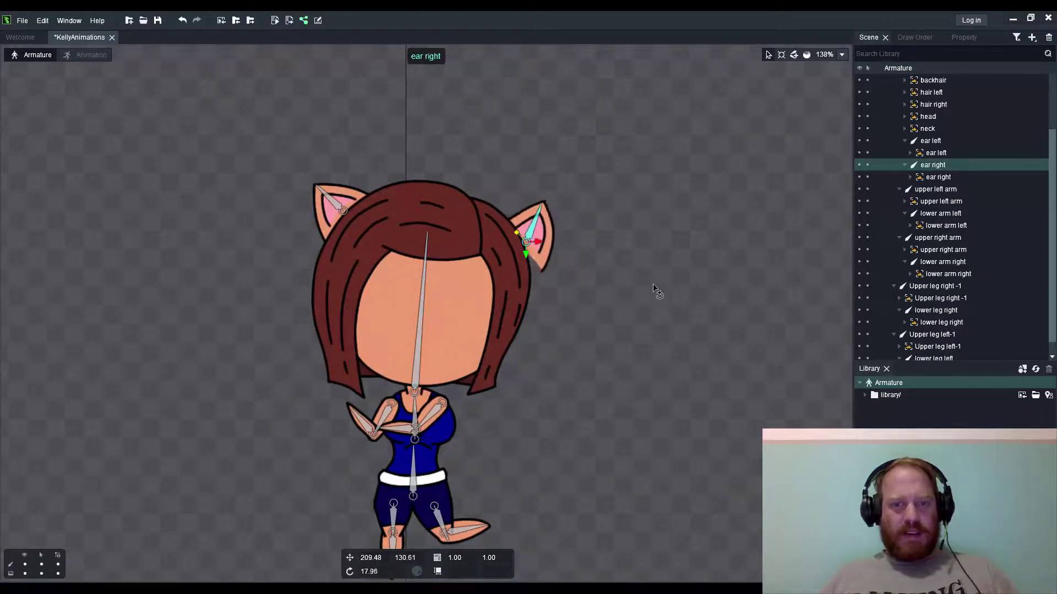
{"action": "scroll", "coordinate": [545, 248], "scroll_direction": "up", "scroll_amount": 2}
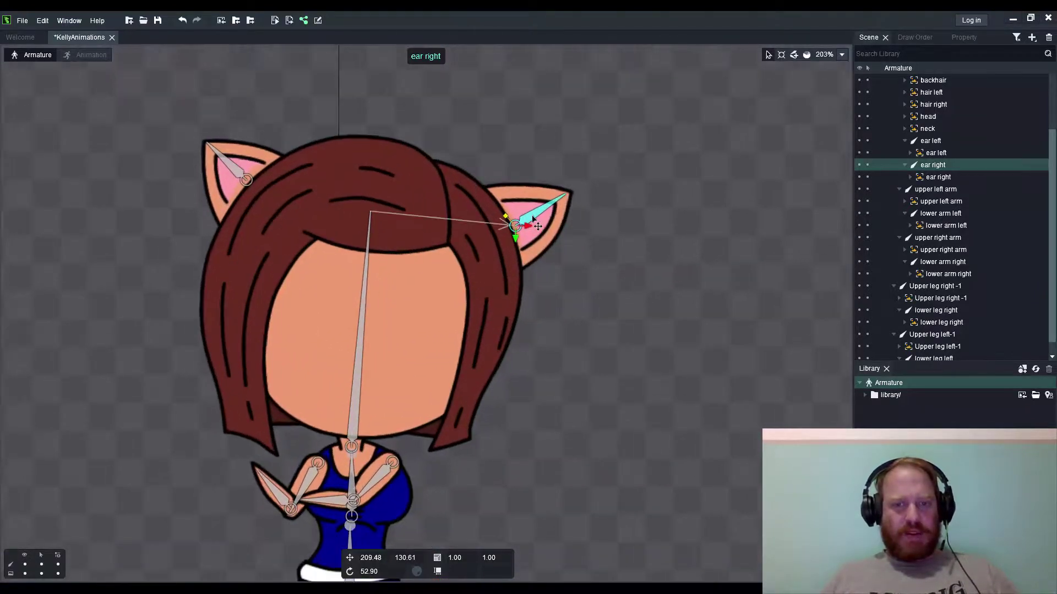
{"action": "left_click_drag", "start_coordinate": [532, 217], "coordinate": [531, 218]}
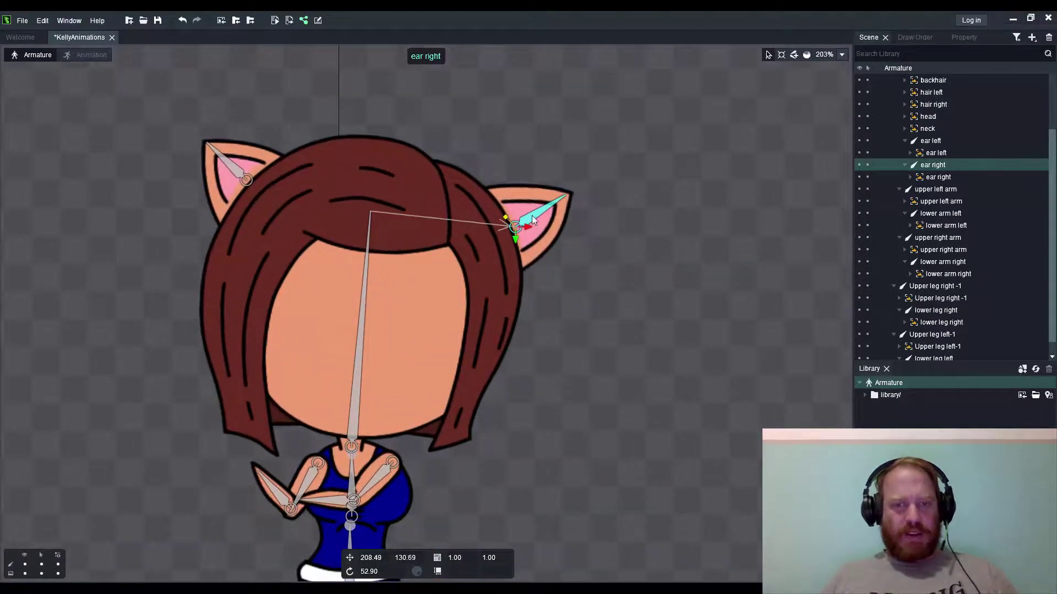
{"action": "left_click", "coordinate": [235, 174]}
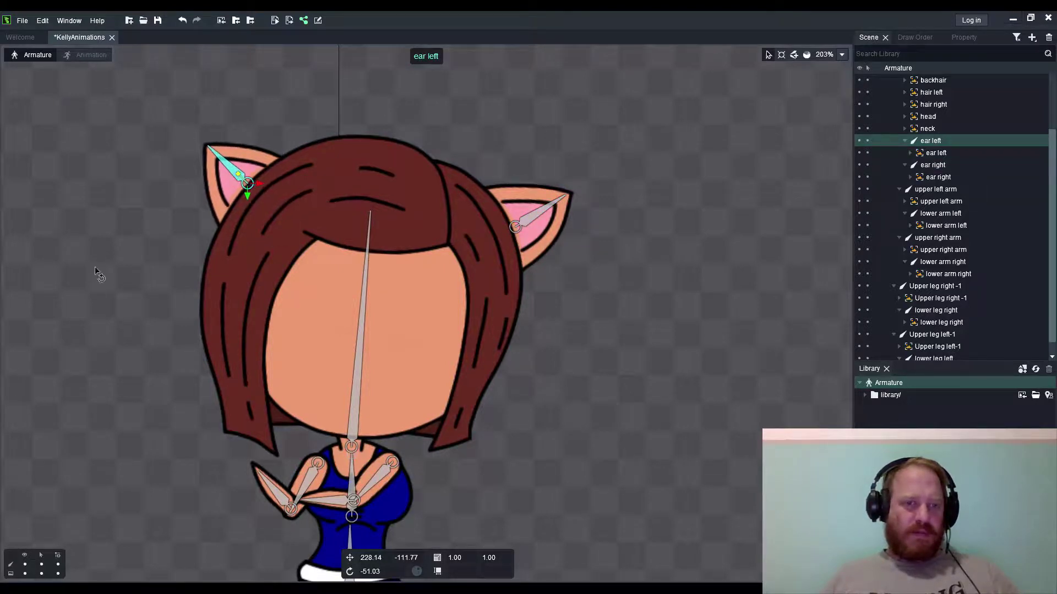
{"action": "left_click_drag", "start_coordinate": [122, 275], "coordinate": [126, 261]}
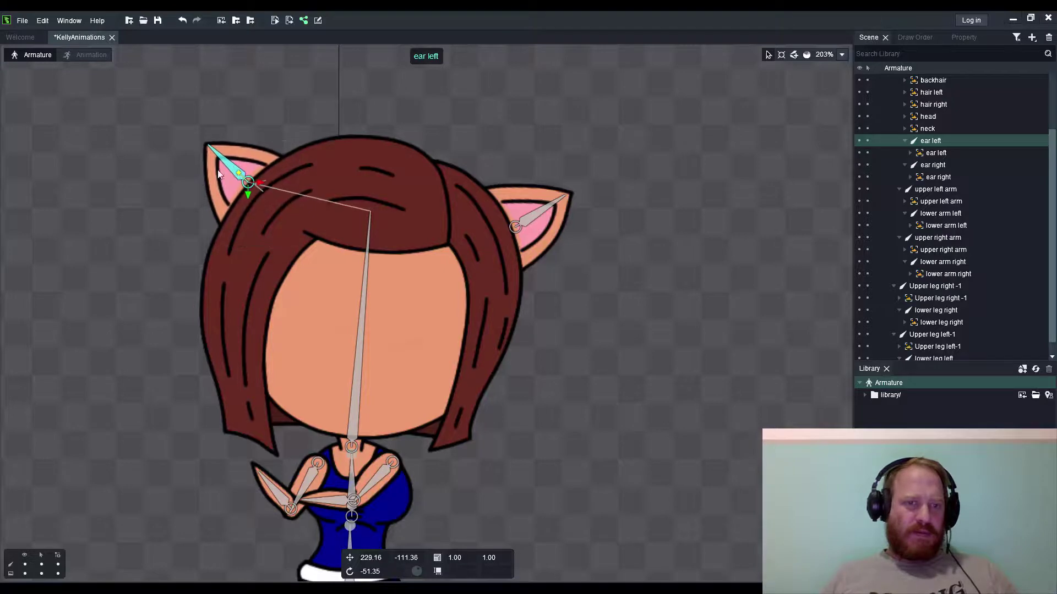
{"action": "left_click_drag", "start_coordinate": [143, 188], "coordinate": [144, 184]}
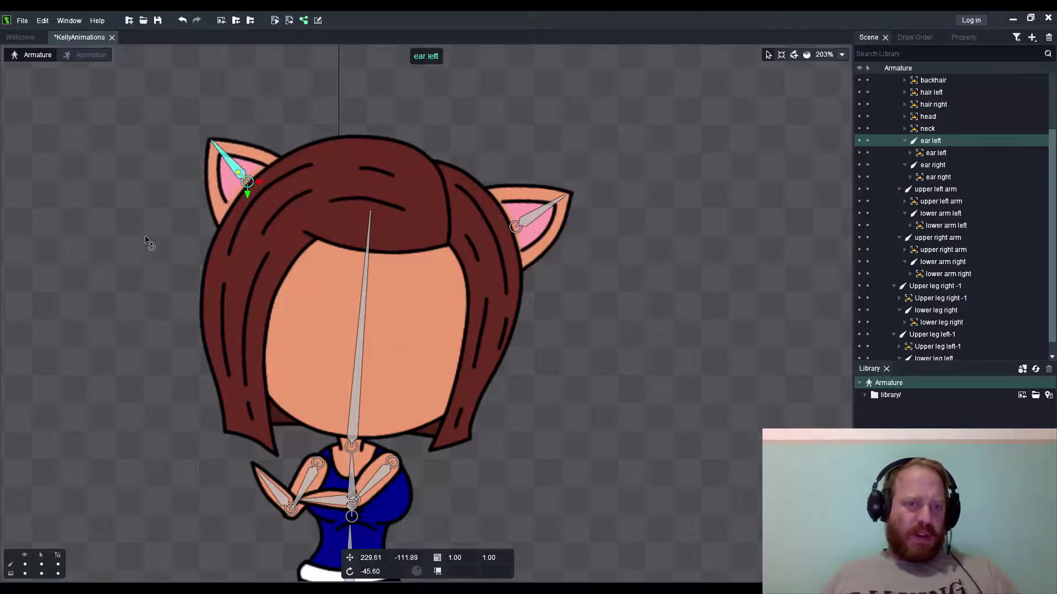
Step: Swing the whole character around the Body bone at the pelvis, ending at rotation -87.17
{"action": "scroll", "coordinate": [206, 275], "scroll_direction": "down", "scroll_amount": 5}
{"action": "scroll", "coordinate": [252, 259], "scroll_direction": "up", "scroll_amount": 4}
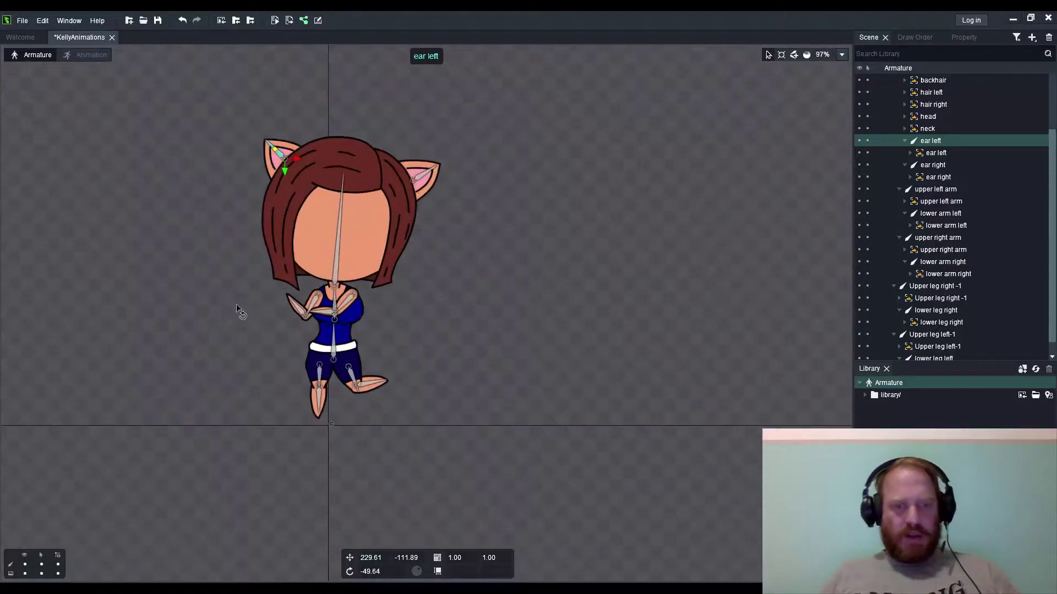
{"action": "left_click_drag", "start_coordinate": [358, 357], "coordinate": [373, 369]}
{"action": "left_click_drag", "start_coordinate": [588, 331], "coordinate": [641, 366]}
Step: Select the hip bone to straighten the character, then inspect the Body image
{"action": "scroll", "coordinate": [361, 345], "scroll_direction": "up", "scroll_amount": 5}
{"action": "left_click", "coordinate": [347, 352]}
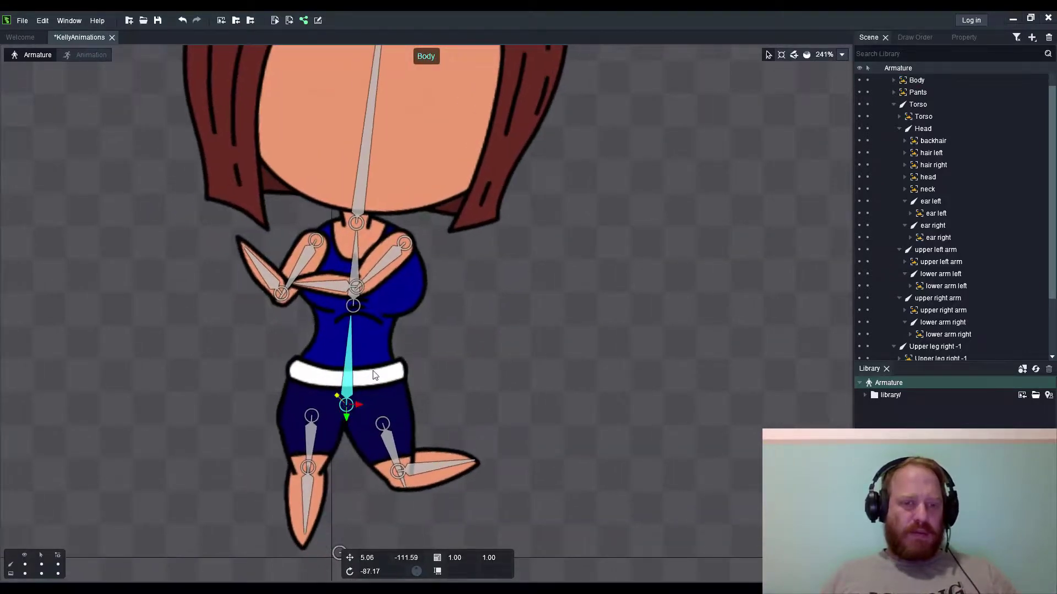
{"action": "scroll", "coordinate": [358, 318], "scroll_direction": "up", "scroll_amount": 2}
{"action": "left_click", "coordinate": [385, 290]}
{"action": "scroll", "coordinate": [410, 310], "scroll_direction": "down", "scroll_amount": 6}
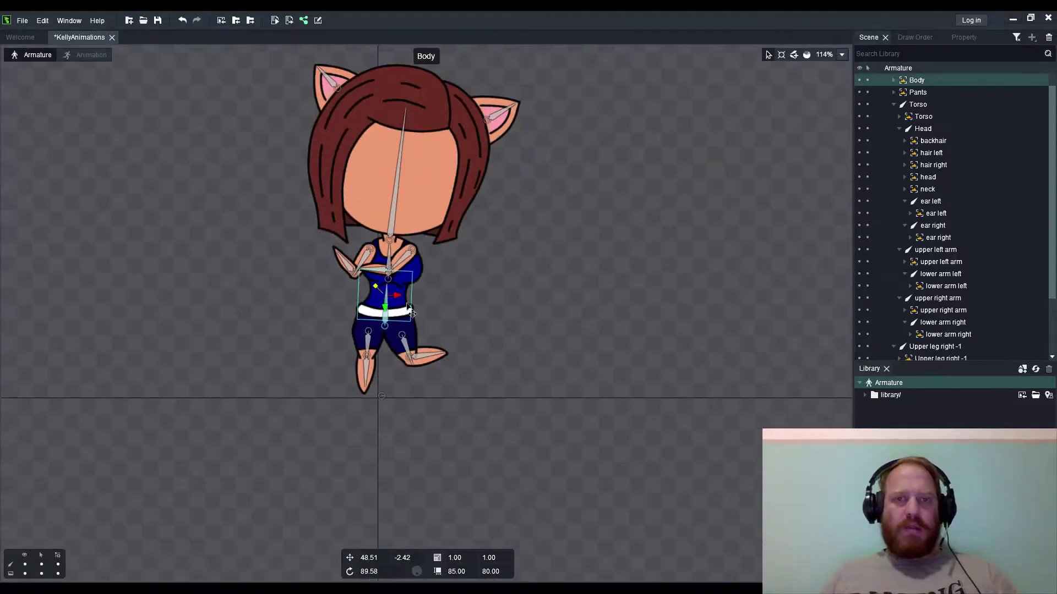
{"action": "scroll", "coordinate": [411, 312], "scroll_direction": "up", "scroll_amount": 1}
Step: Reselect the hip bone and inspect the head and right hair images on the rig
{"action": "left_click", "coordinate": [388, 341]}
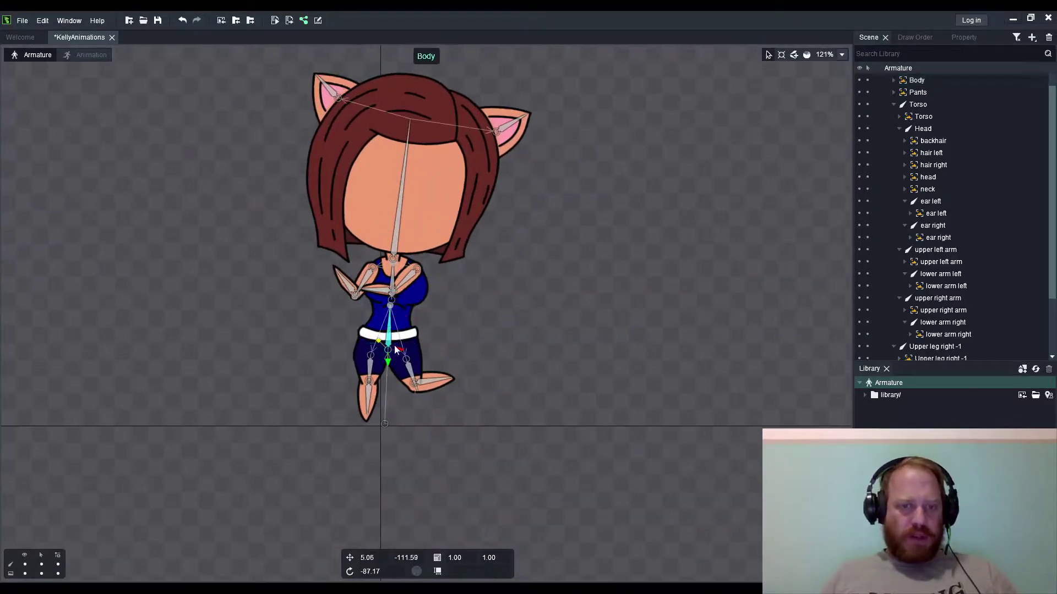
{"action": "scroll", "coordinate": [390, 344], "scroll_direction": "up", "scroll_amount": 5}
{"action": "scroll", "coordinate": [392, 353], "scroll_direction": "down", "scroll_amount": 5}
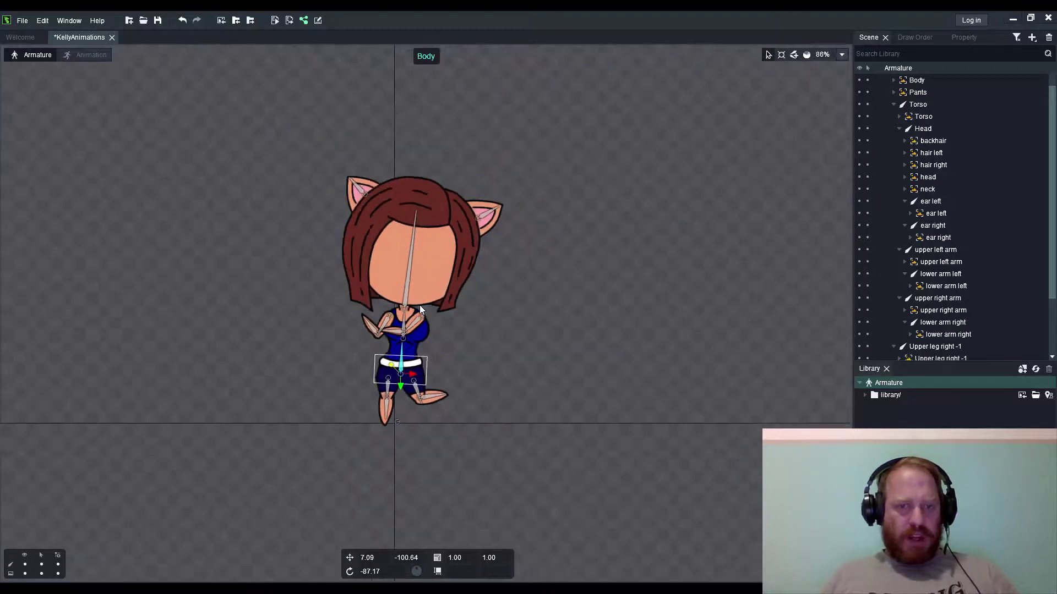
{"action": "left_click", "coordinate": [359, 216]}
{"action": "scroll", "coordinate": [484, 270], "scroll_direction": "up", "scroll_amount": 2}
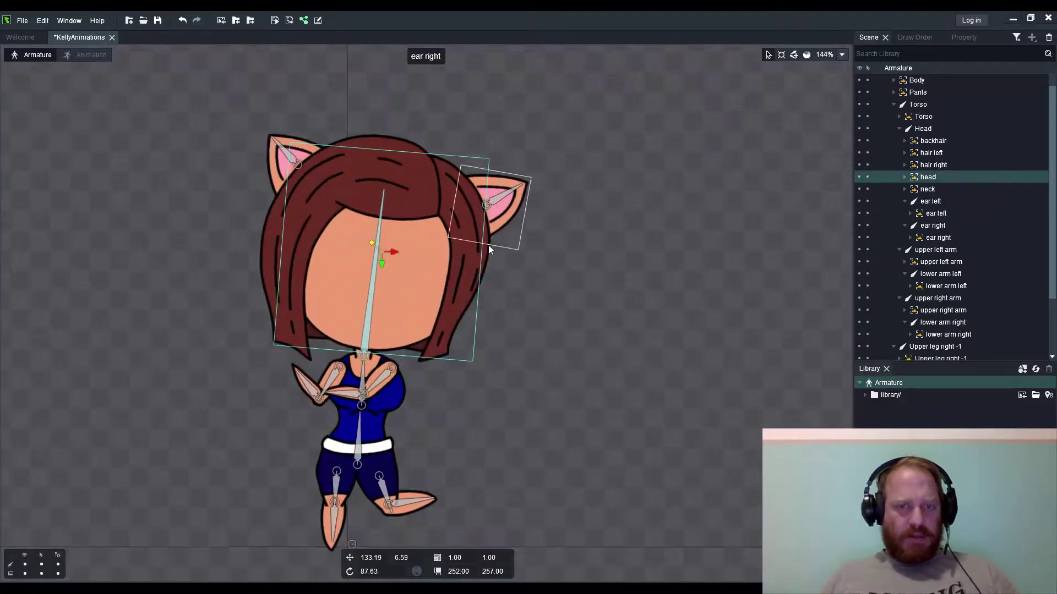
{"action": "left_click", "coordinate": [487, 246]}
{"action": "scroll", "coordinate": [495, 291], "scroll_direction": "down", "scroll_amount": 3}
{"action": "scroll", "coordinate": [470, 330], "scroll_direction": "up", "scroll_amount": 5}
{"action": "scroll", "coordinate": [469, 327], "scroll_direction": "up", "scroll_amount": 3}
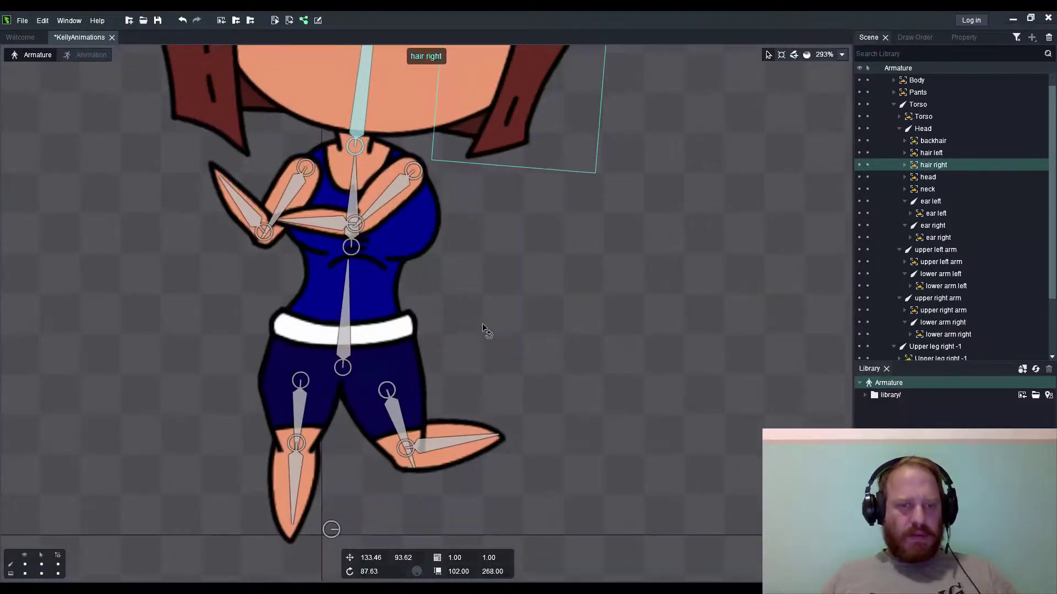
{"action": "scroll", "coordinate": [458, 327], "scroll_direction": "down", "scroll_amount": 6}
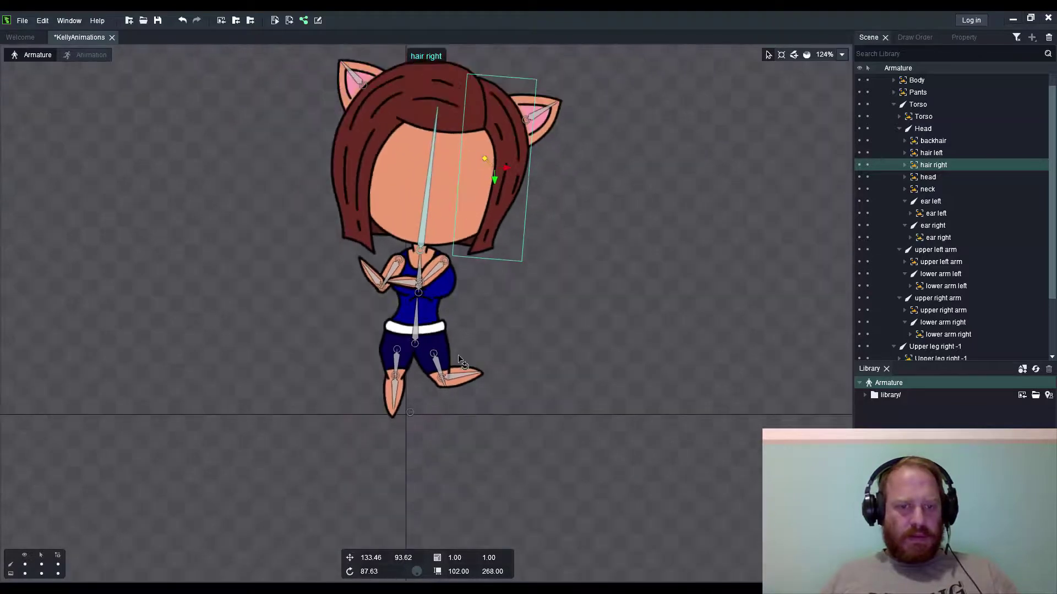
{"action": "scroll", "coordinate": [501, 297], "scroll_direction": "up", "scroll_amount": 1}
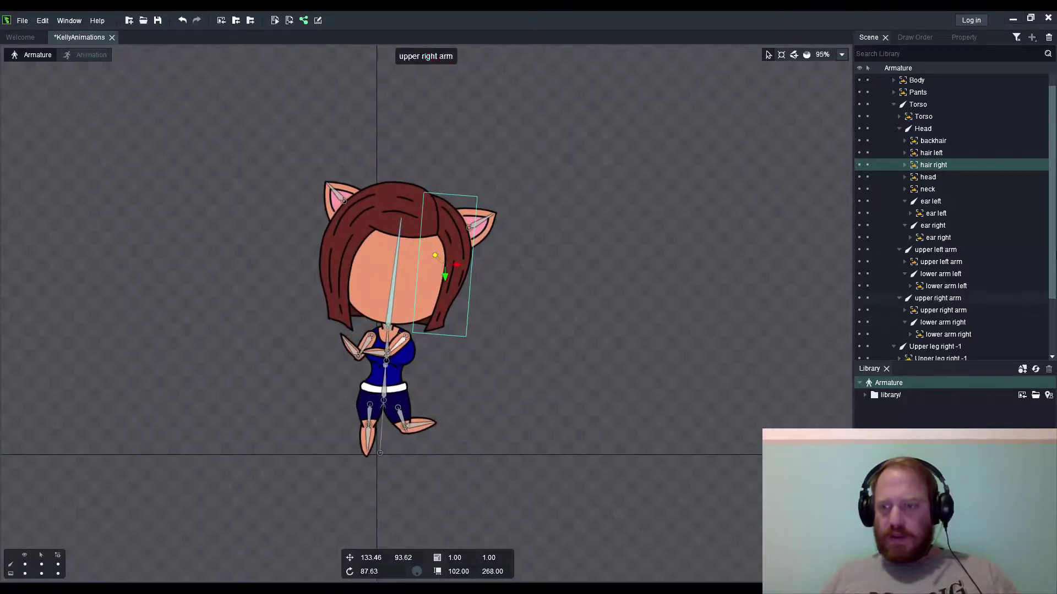
{"action": "scroll", "coordinate": [1049, 254], "scroll_direction": "down", "scroll_amount": 2}
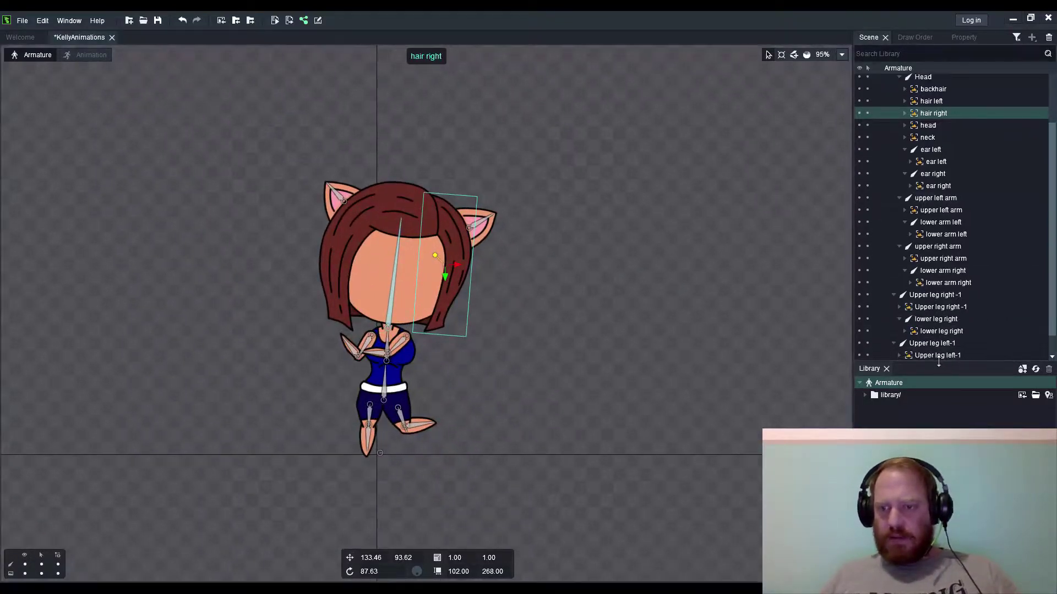
Step: Expand the Scene tree and toggle the Body and Torso branches to inspect head, arms and legs, then switch to Draw Order
{"action": "left_click_drag", "start_coordinate": [938, 362], "coordinate": [938, 435]}
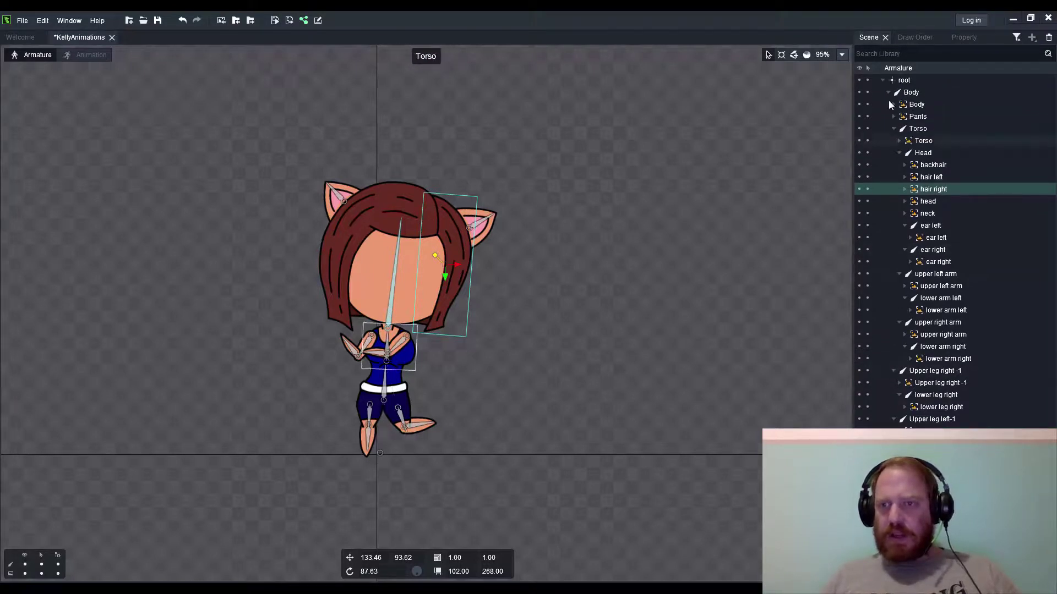
{"action": "left_click", "coordinate": [888, 93]}
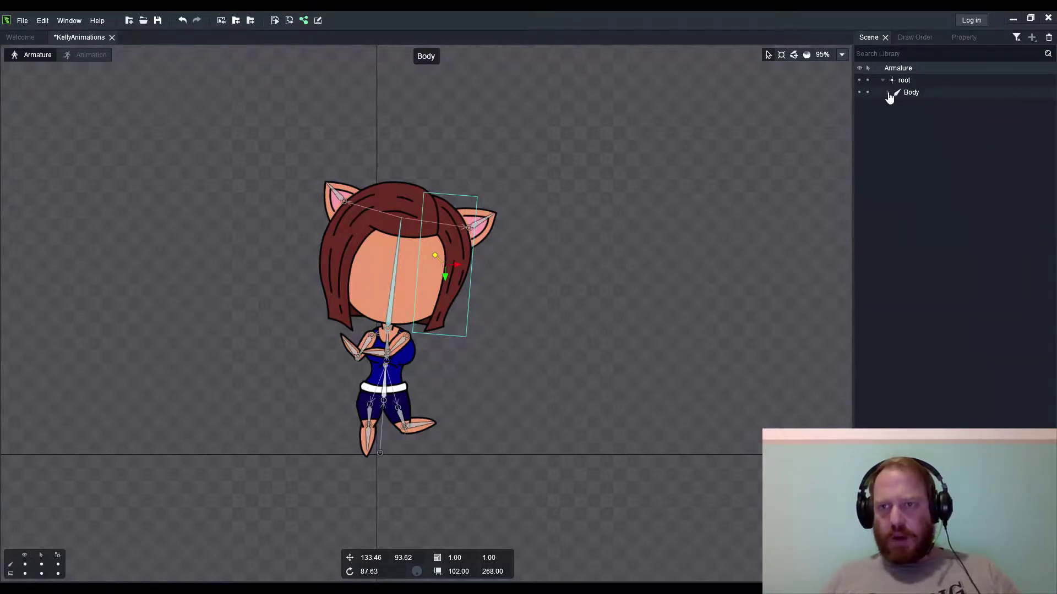
{"action": "left_click", "coordinate": [888, 92]}
{"action": "left_click", "coordinate": [893, 128]}
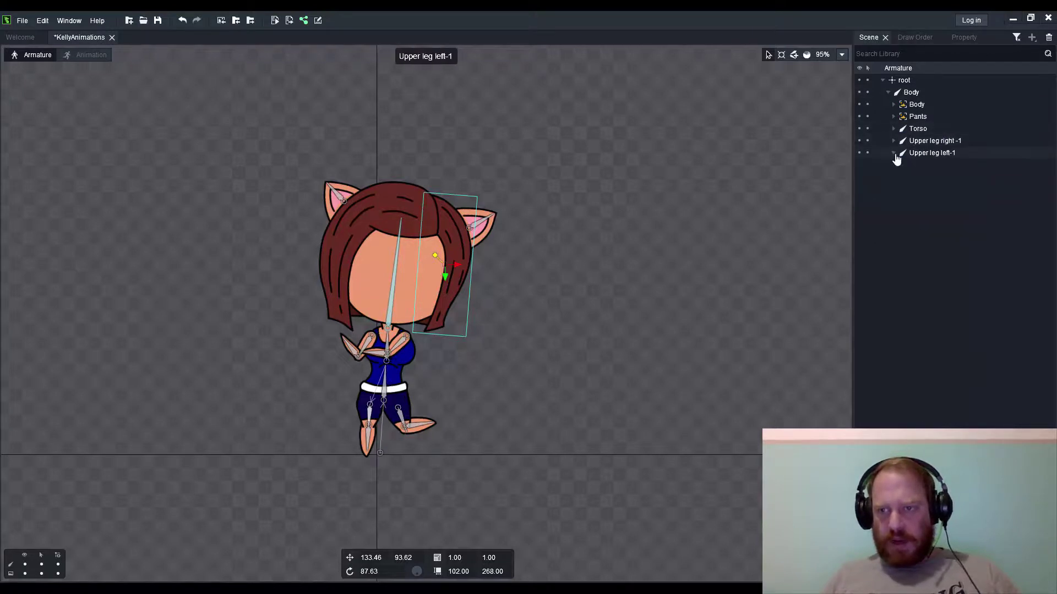
{"action": "left_click", "coordinate": [888, 94]}
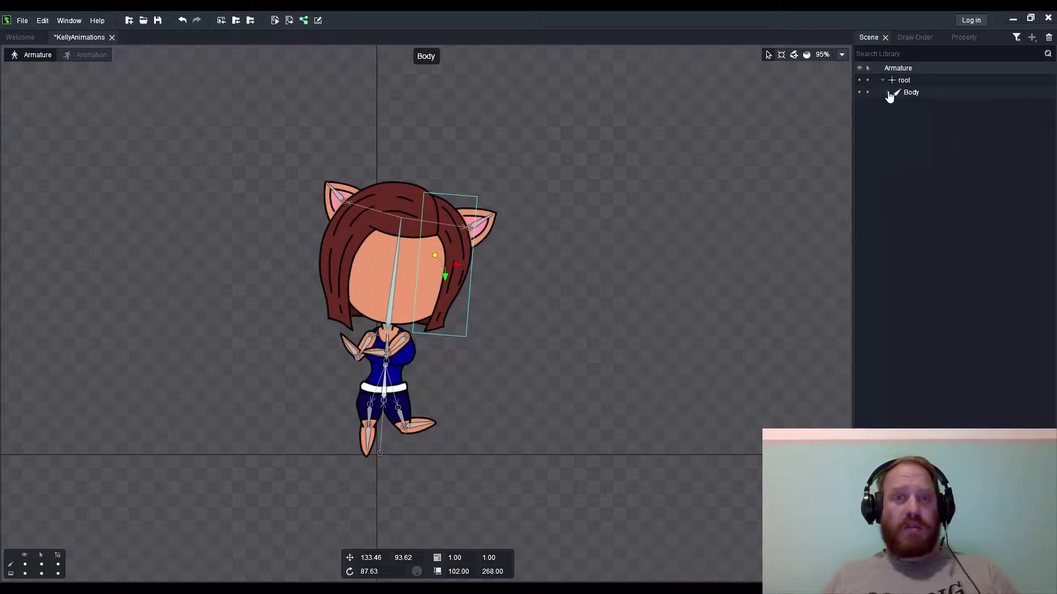
{"action": "left_click", "coordinate": [889, 94]}
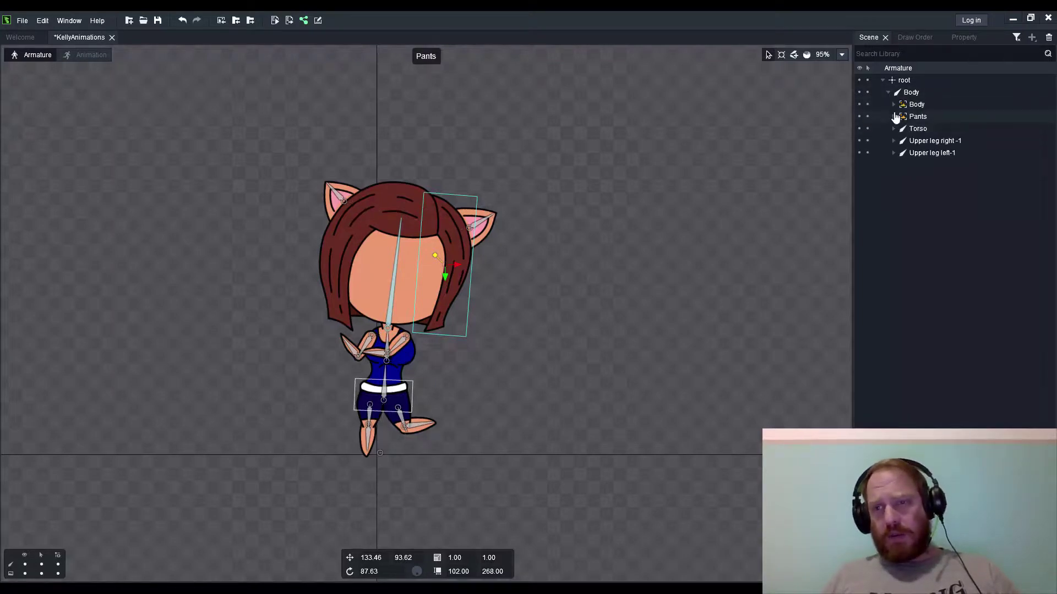
{"action": "left_click", "coordinate": [893, 128]}
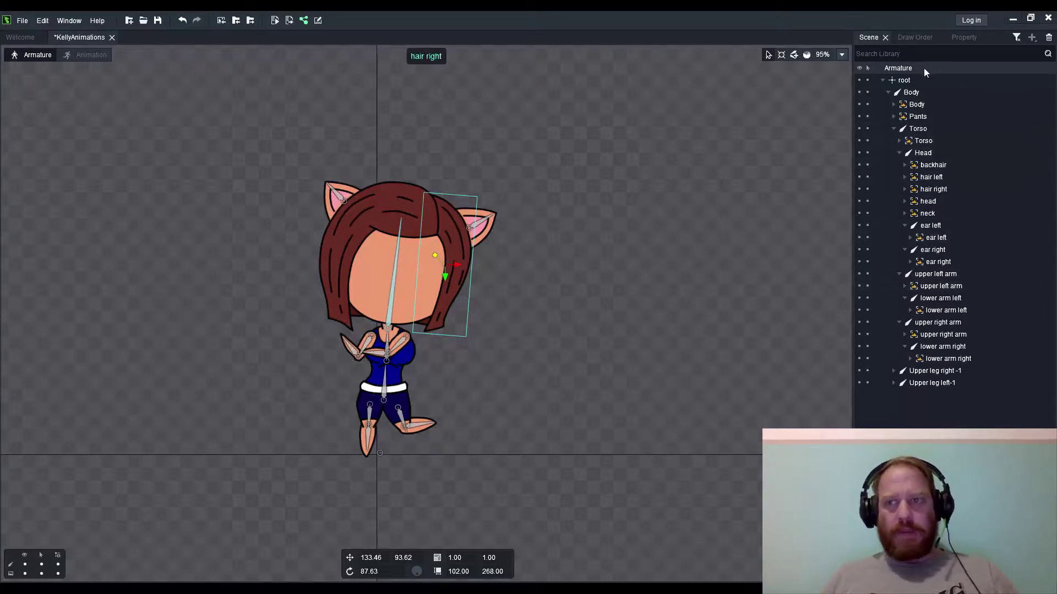
{"action": "left_click", "coordinate": [920, 38]}
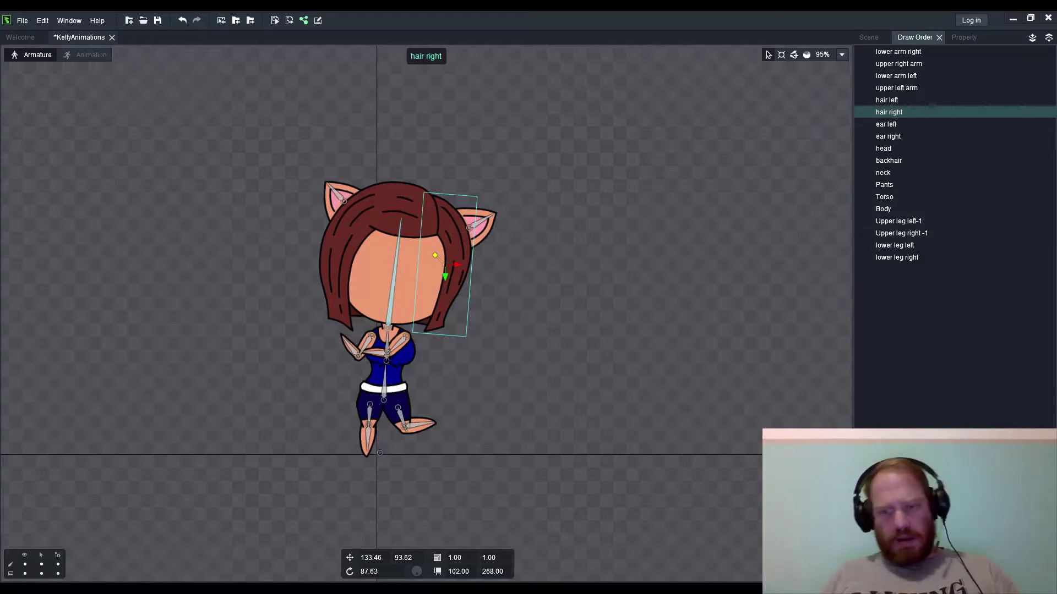
Step: Resize the panels so the Library shows alongside the slot draw order list, and zoom the canvas
{"action": "left_click_drag", "start_coordinate": [931, 425], "coordinate": [928, 405]}
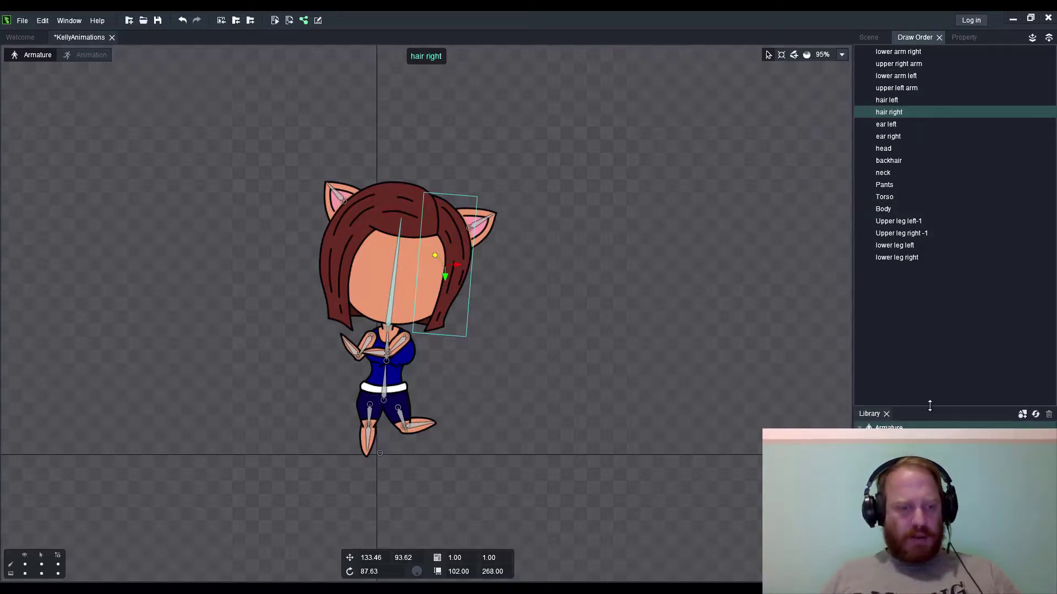
{"action": "scroll", "coordinate": [654, 235], "scroll_direction": "down", "scroll_amount": 5}
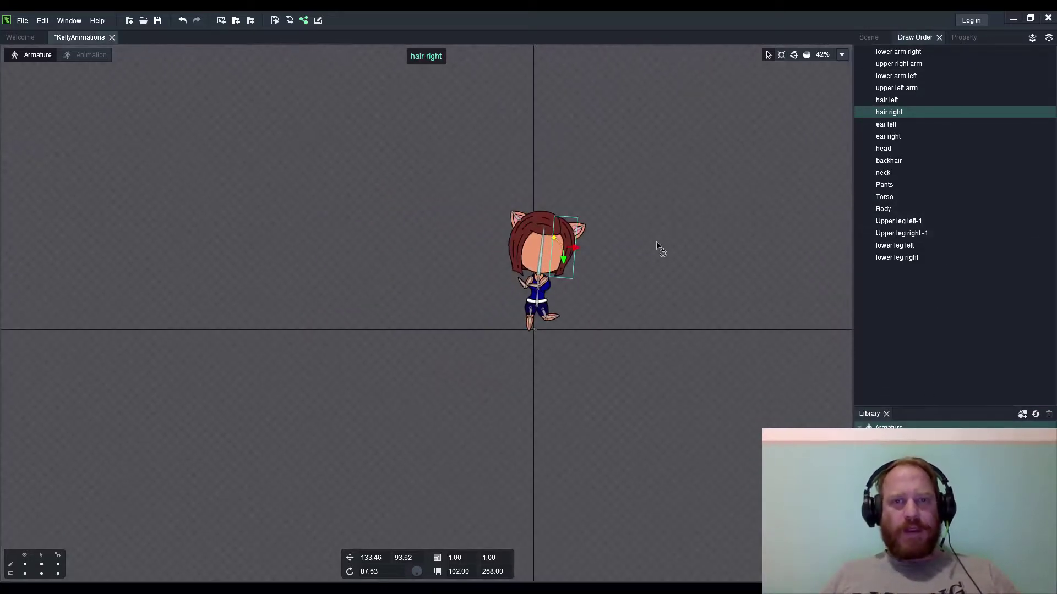
{"action": "scroll", "coordinate": [655, 243], "scroll_direction": "up", "scroll_amount": 2}
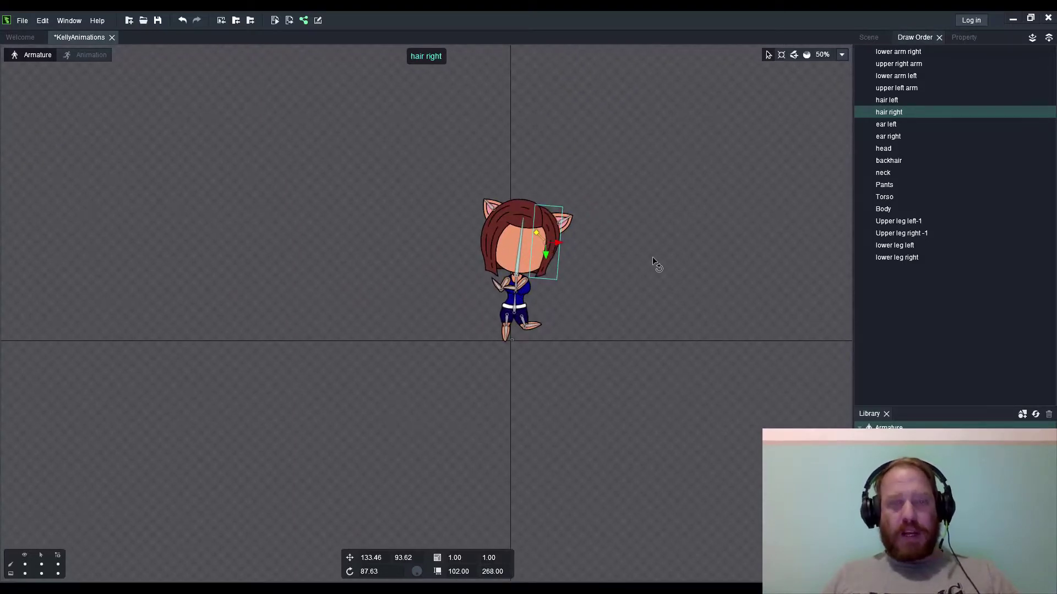